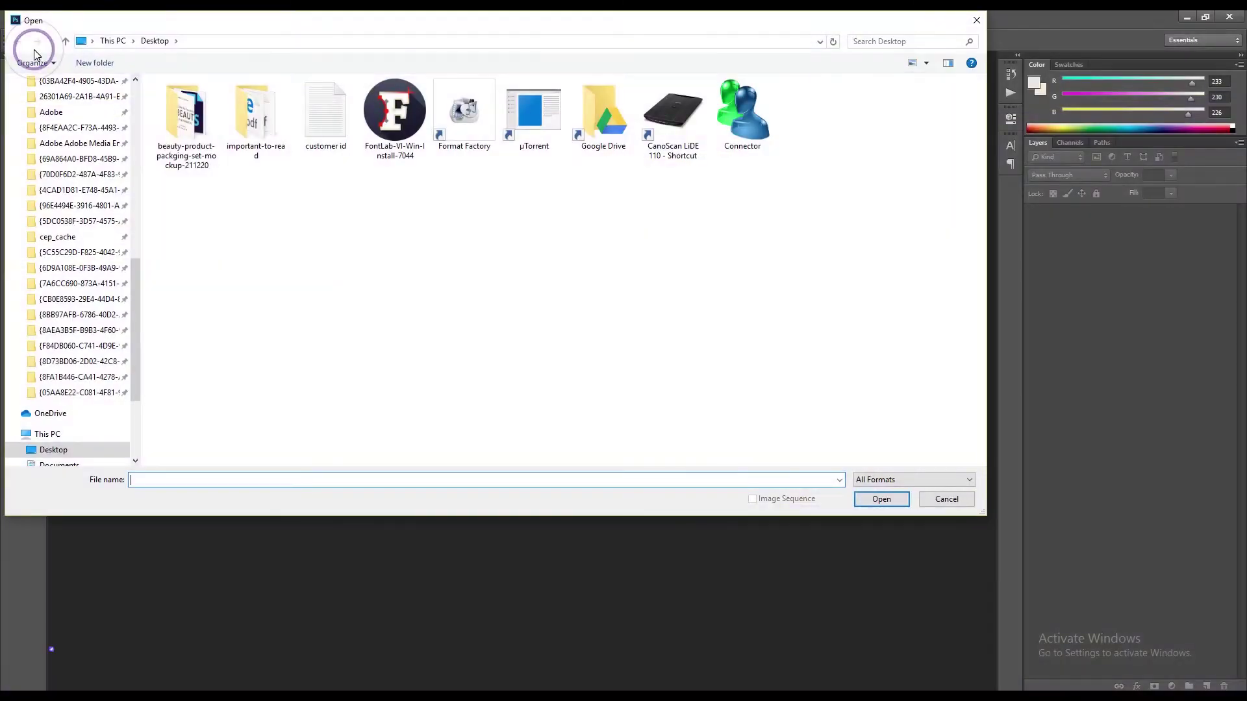
Open the beauty-product-packging-set-mockup PSD from the beauty product mockup folder on the Desktop
{"action": "left_click", "coordinate": [218, 112]}
{"action": "double_click", "coordinate": [218, 112]}
{"action": "double_click", "coordinate": [188, 104]}
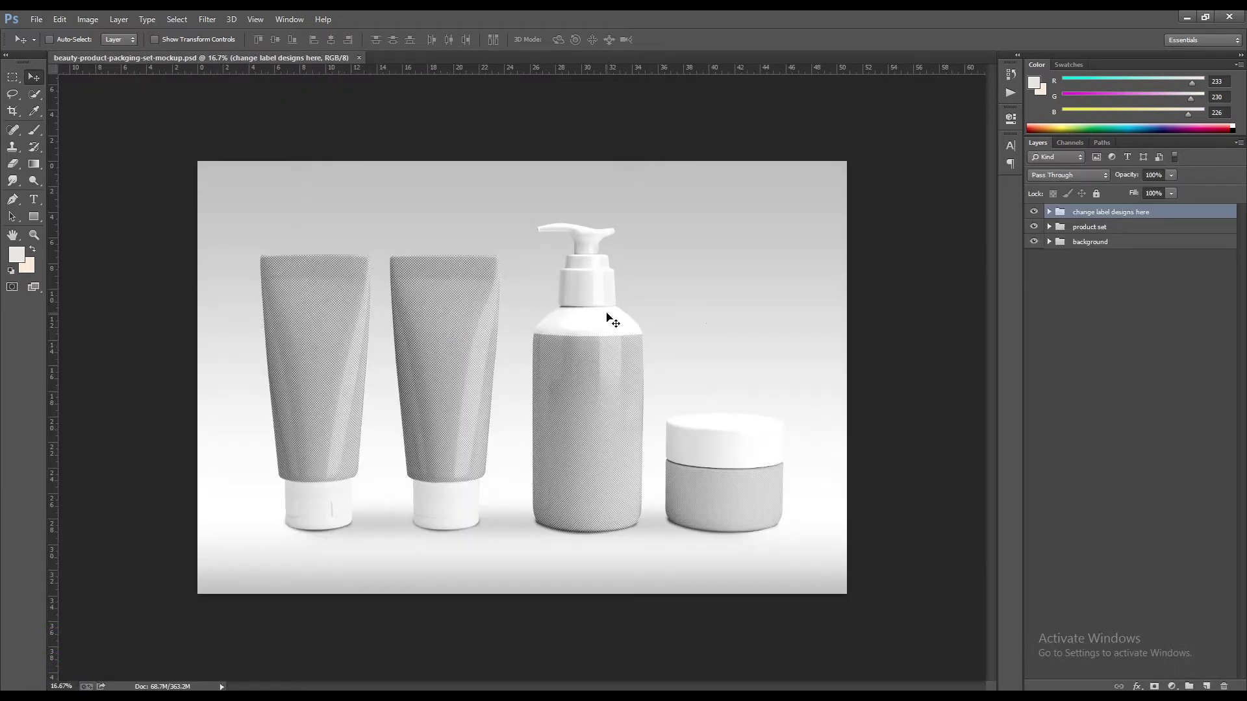
Expand the "change label designs here" and "product set" groups, including tube 1 with its cap and tube subgroups
{"action": "left_click", "coordinate": [1049, 212]}
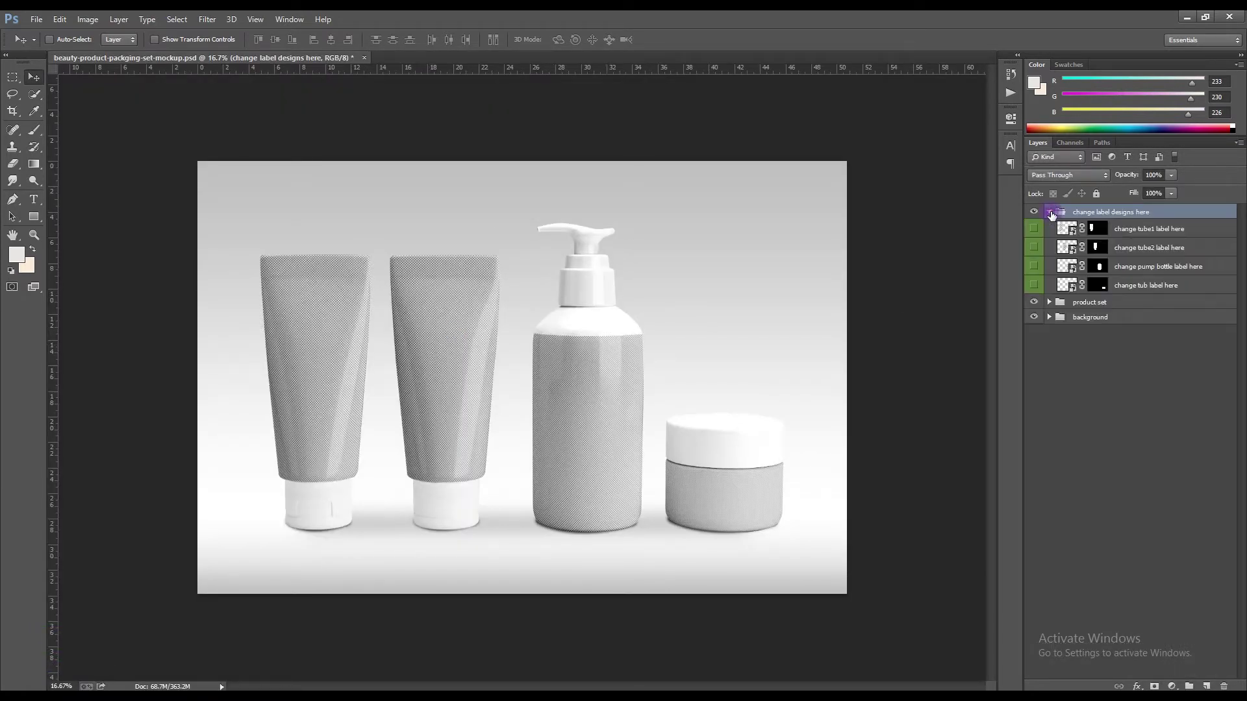
{"action": "left_click", "coordinate": [1048, 303]}
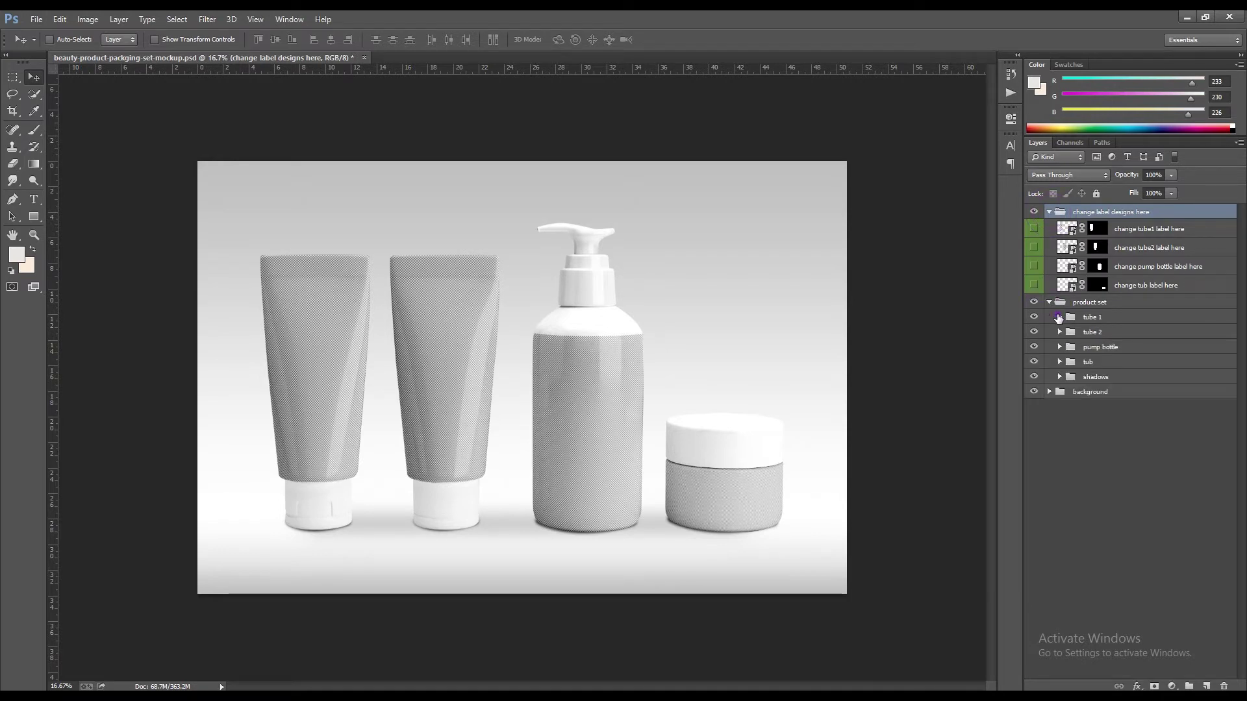
{"action": "left_click", "coordinate": [1058, 318]}
{"action": "left_click", "coordinate": [1070, 331]}
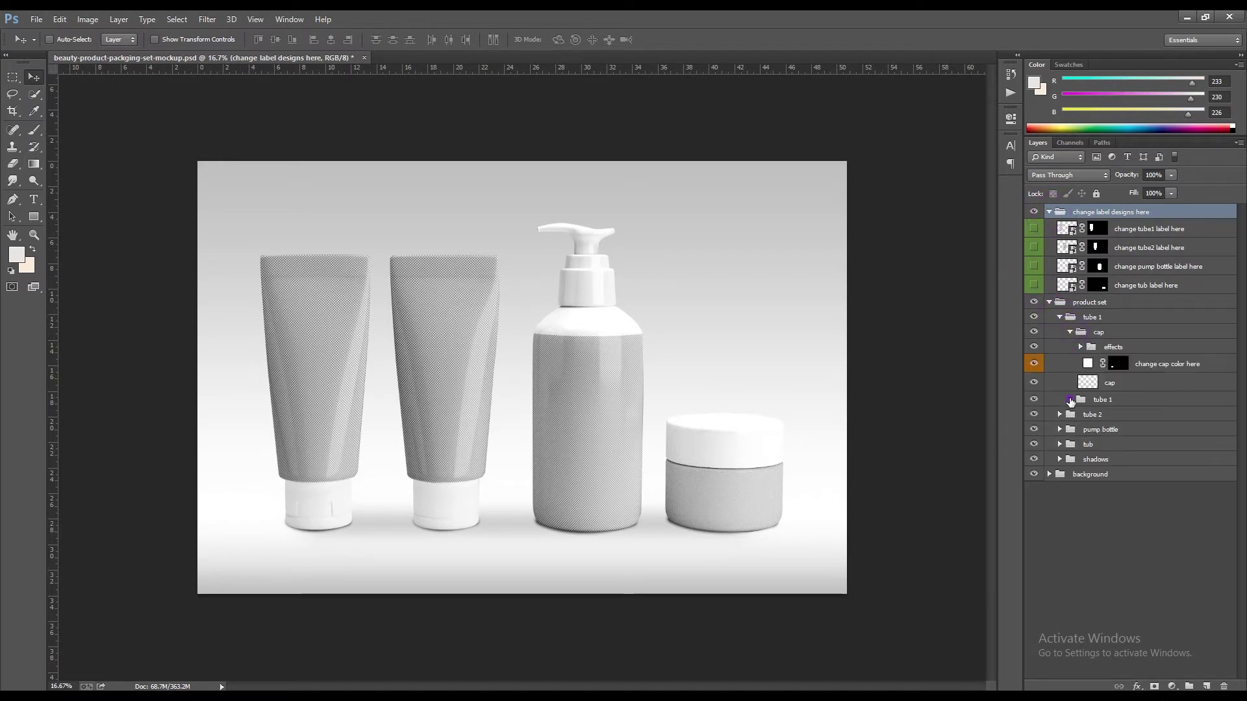
{"action": "left_click", "coordinate": [1070, 399]}
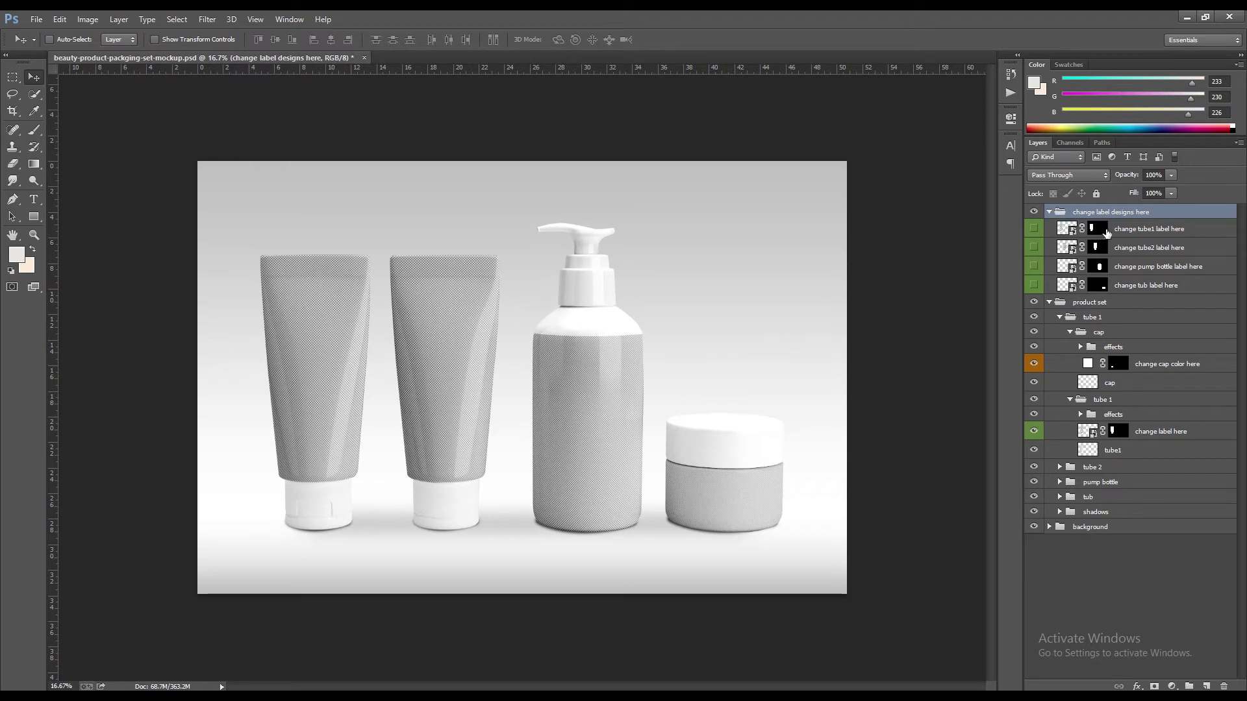
Open the "change tube1 label here" smart object and place the l1 label design in it as an embedded file
{"action": "left_click", "coordinate": [1160, 231]}
{"action": "double_click", "coordinate": [1074, 230]}
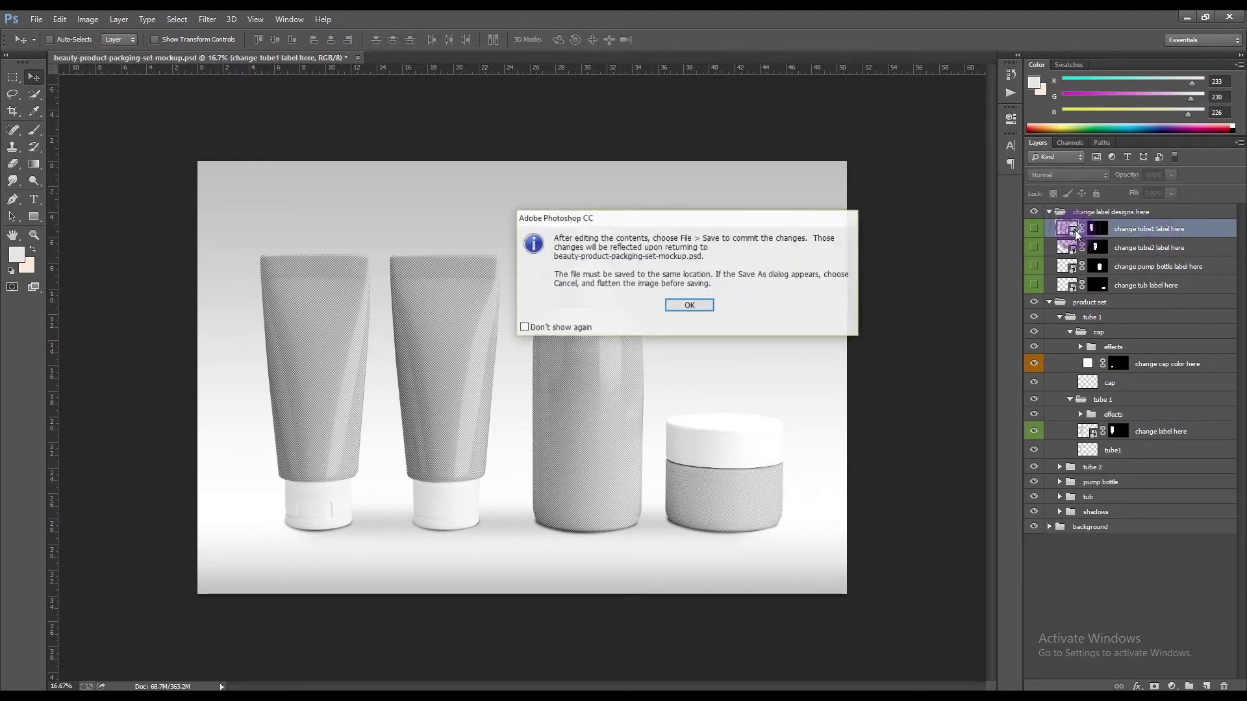
{"action": "left_click", "coordinate": [702, 309]}
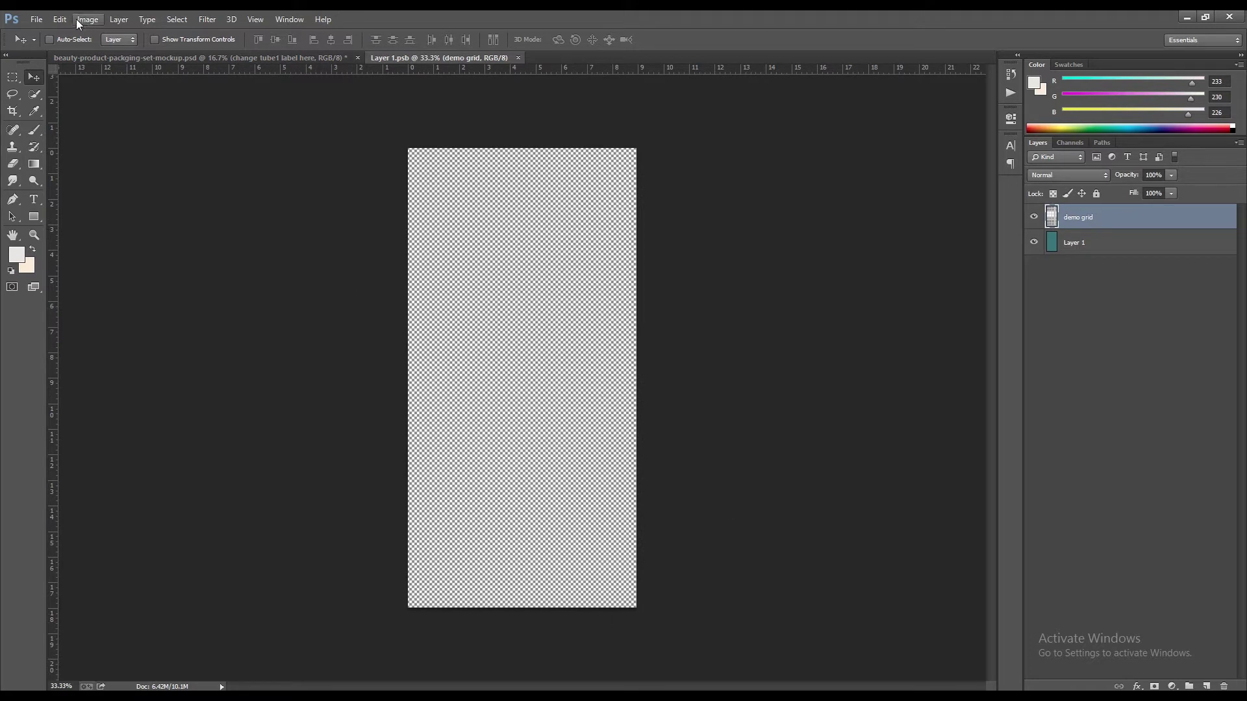
{"action": "left_click", "coordinate": [36, 19]}
{"action": "left_click", "coordinate": [65, 244]}
{"action": "left_click", "coordinate": [341, 113]}
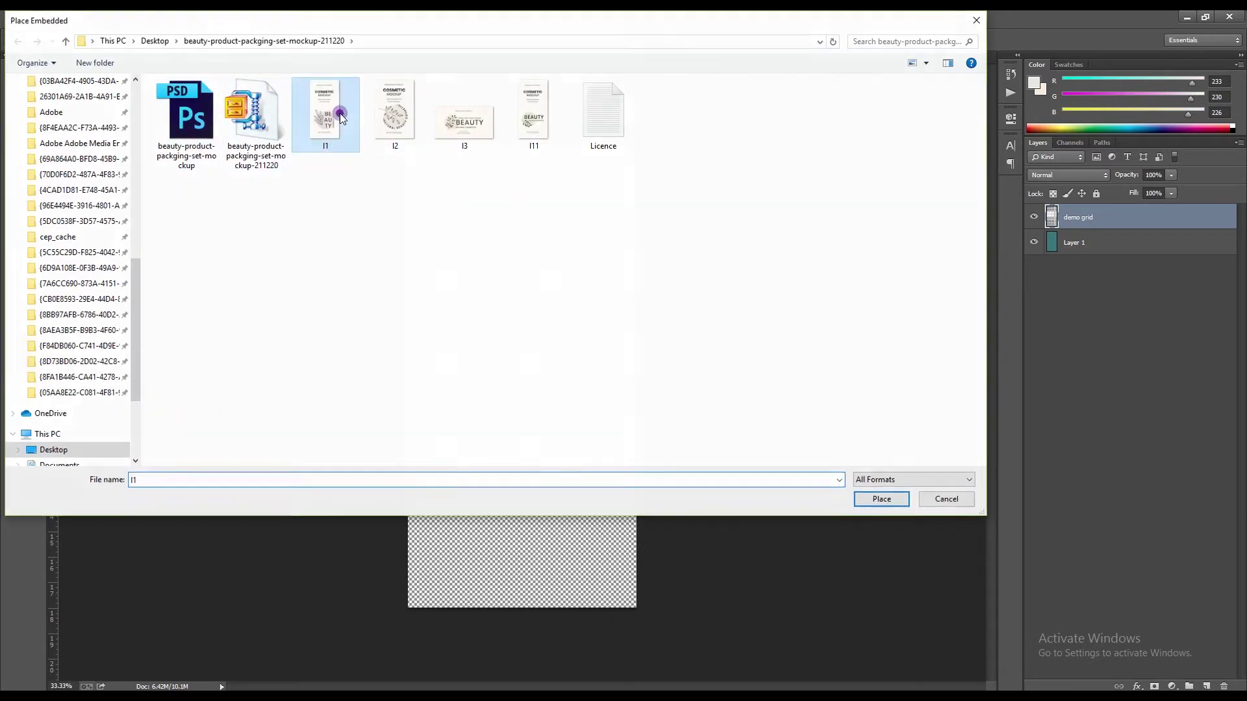
{"action": "double_click", "coordinate": [340, 113]}
{"action": "key", "text": "Return"}
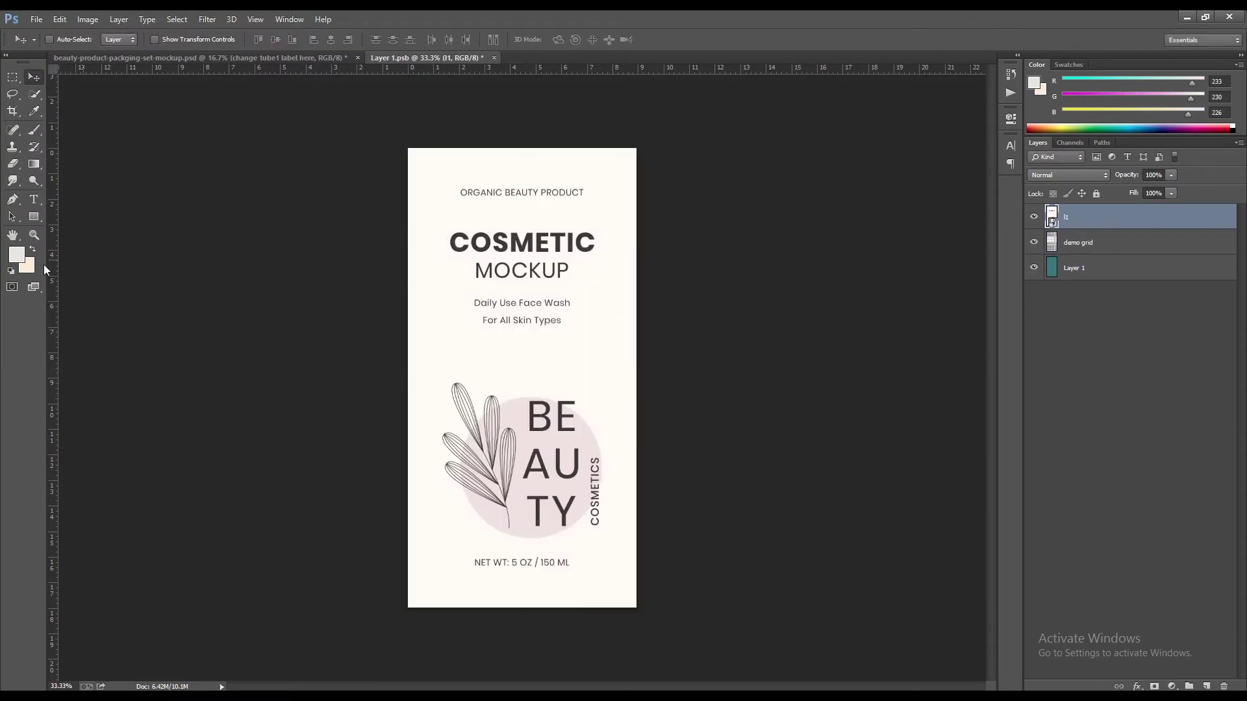
Sample the label's pink circle as the foreground color and deepen it to e2c8c6
{"action": "left_click", "coordinate": [17, 258]}
{"action": "left_click", "coordinate": [520, 413]}
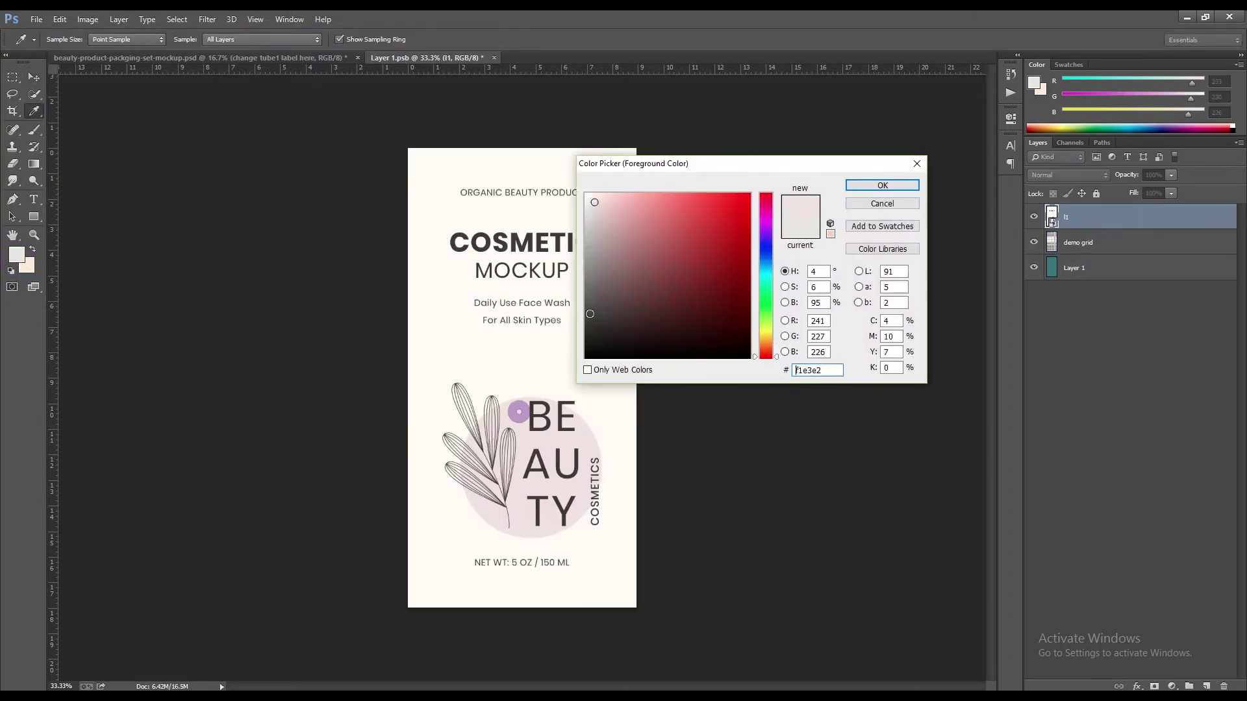
{"action": "left_click", "coordinate": [594, 203]}
{"action": "left_click_drag", "start_coordinate": [594, 202], "coordinate": [600, 209]}
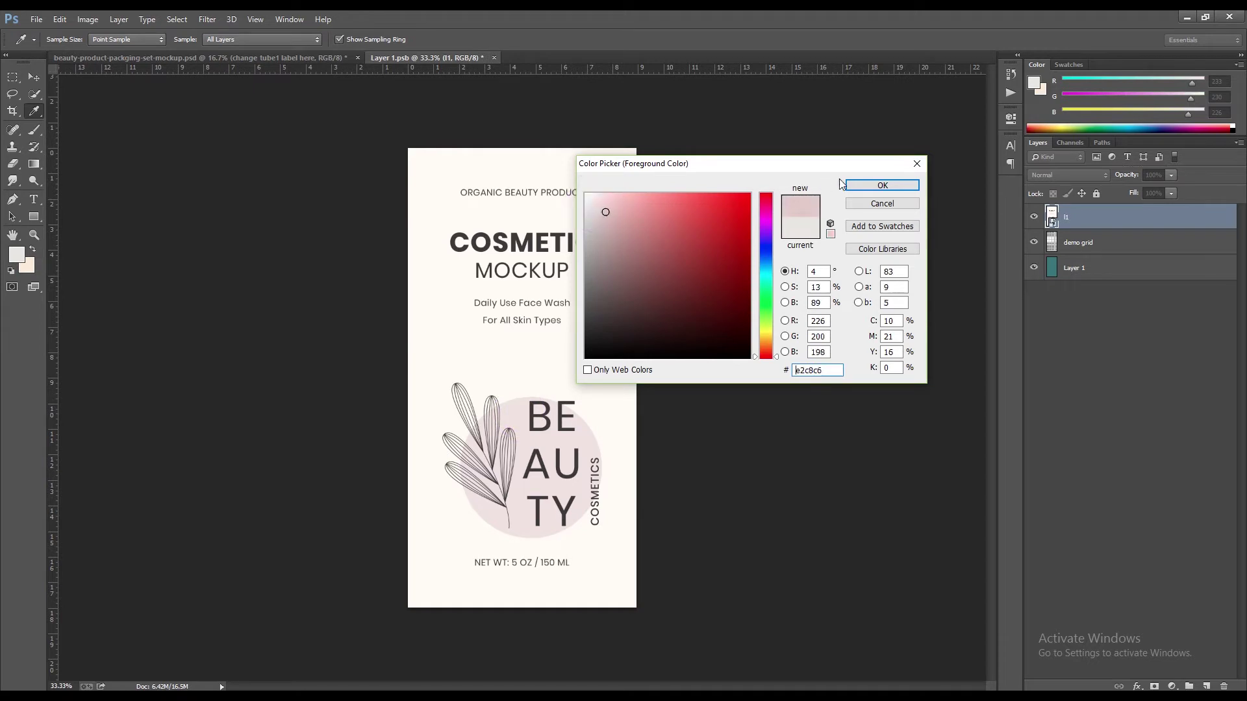
{"action": "left_click", "coordinate": [863, 185]}
{"action": "key", "text": "v"}
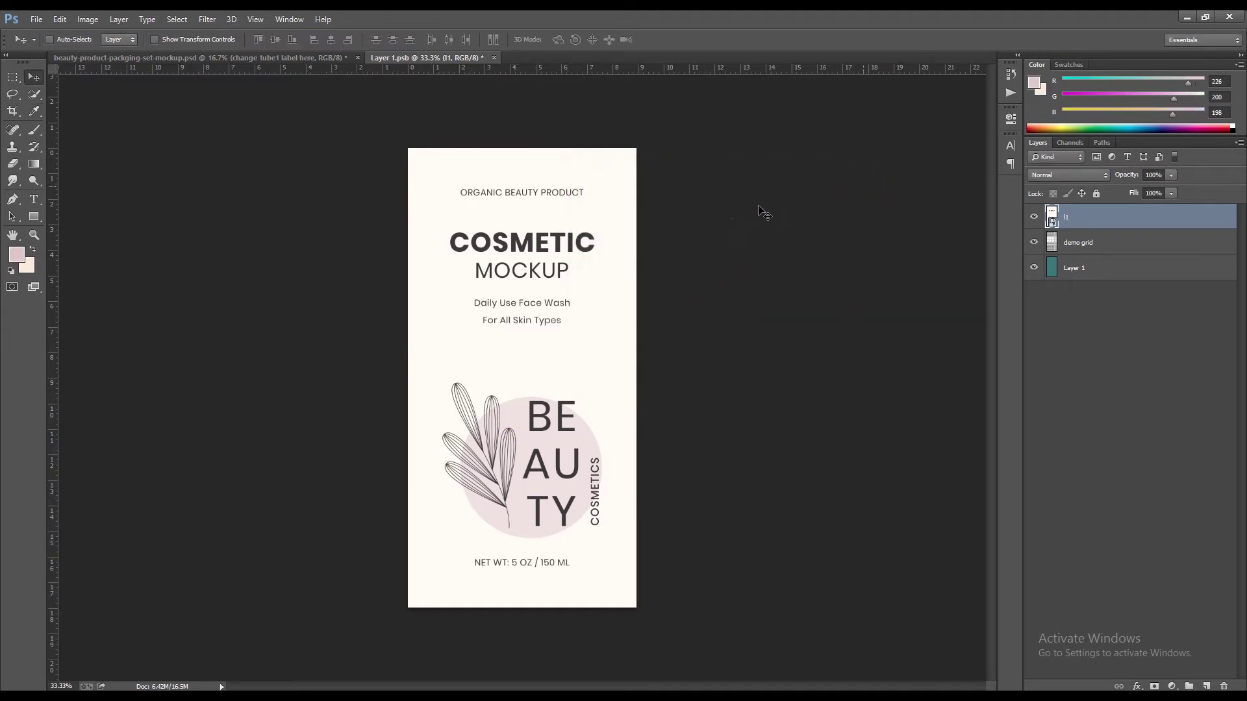
Save and close the tube 1 label file, and recolor the tube 1 cap with the pink foreground color
{"action": "left_click", "coordinate": [494, 58]}
{"action": "left_click", "coordinate": [580, 272]}
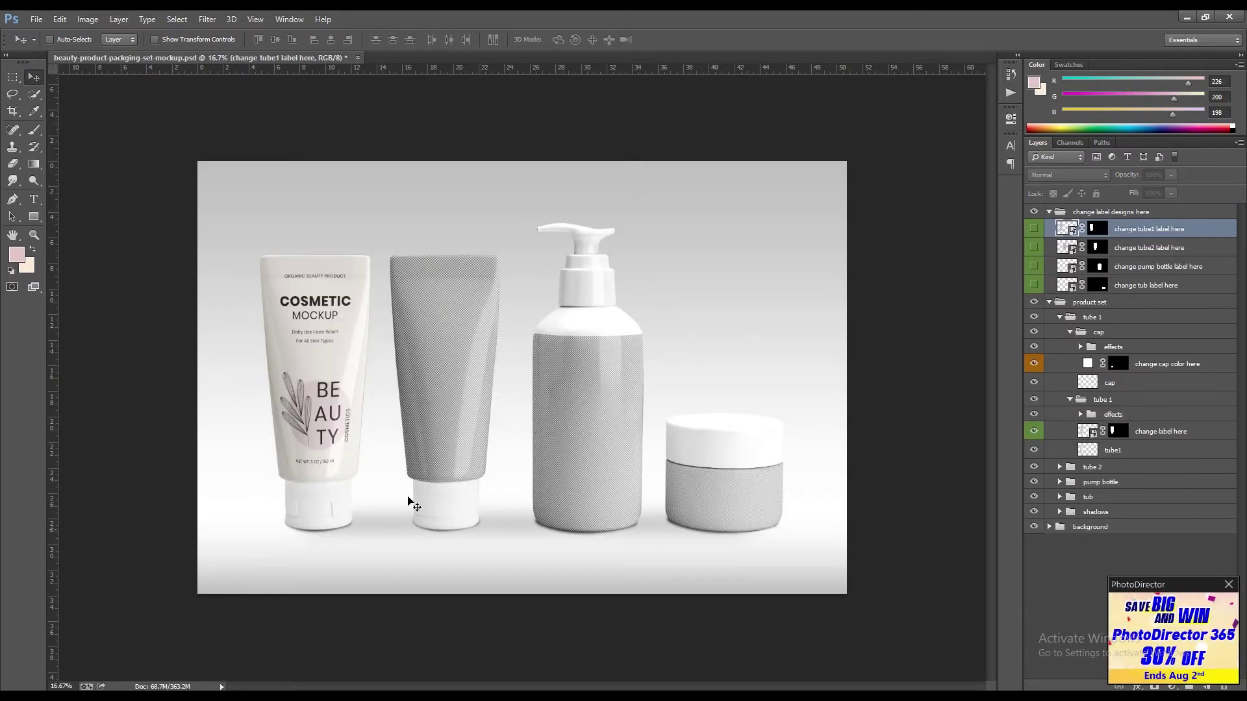
{"action": "left_click", "coordinate": [1228, 585]}
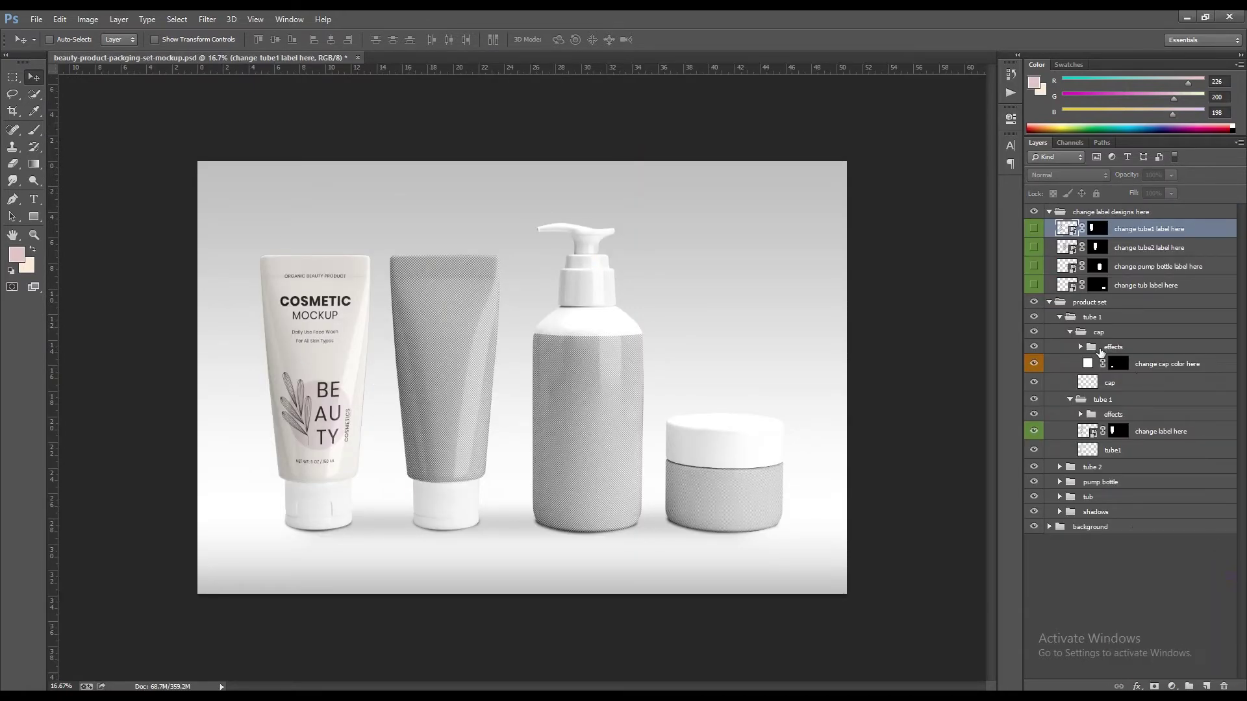
{"action": "double_click", "coordinate": [1088, 363]}
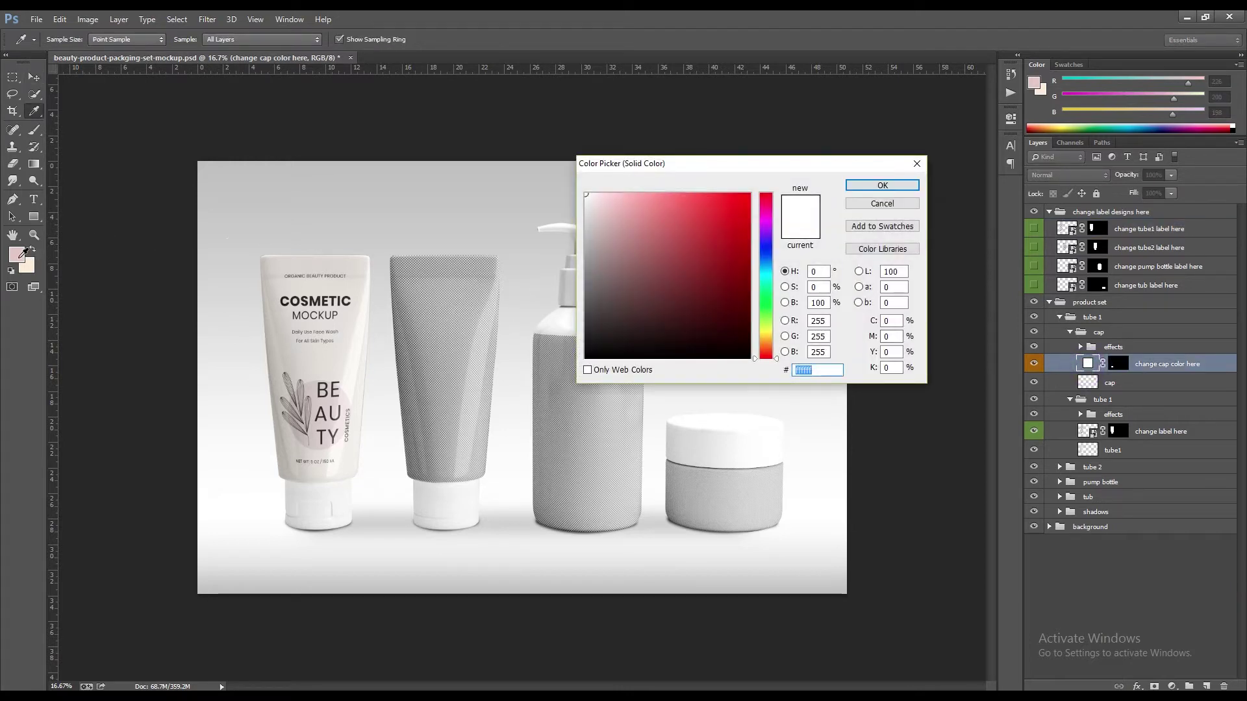
{"action": "left_click", "coordinate": [20, 255]}
{"action": "left_click", "coordinate": [892, 187]}
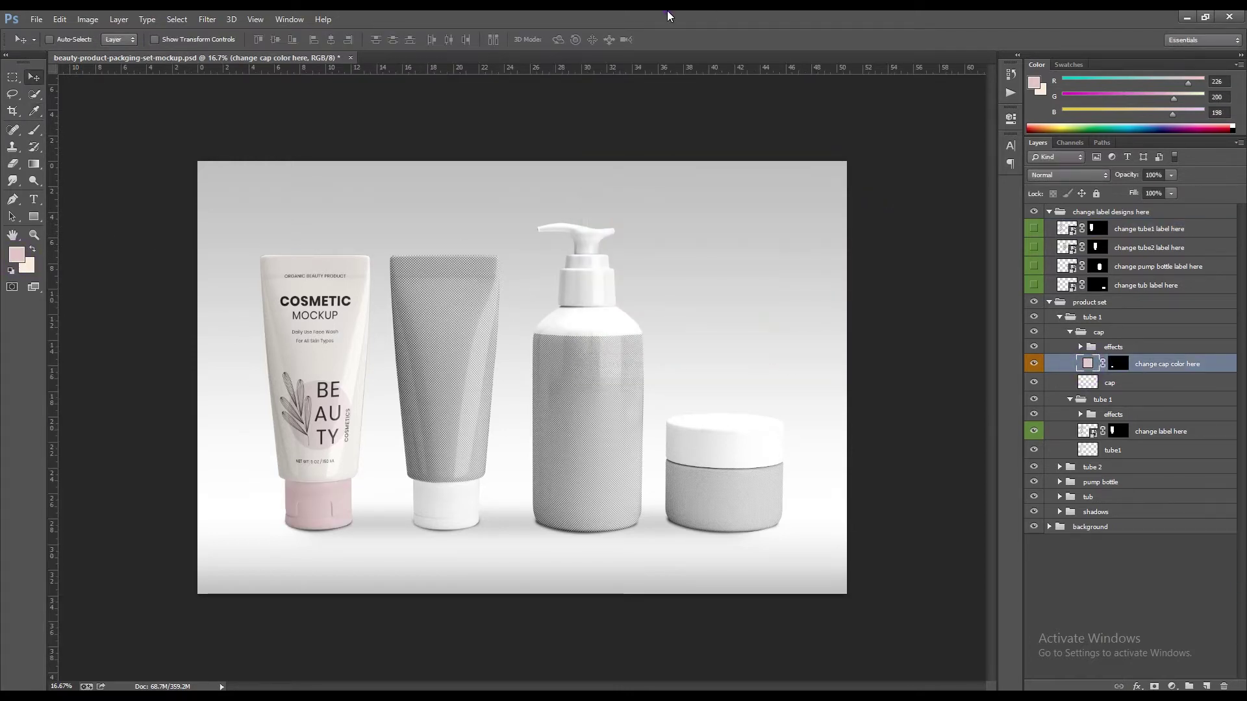
Collapse the tube 1 group and expand the tube 2 group with its cap and tube 2 subgroups
{"action": "left_click", "coordinate": [1070, 332]}
{"action": "left_click", "coordinate": [1070, 347]}
{"action": "left_click", "coordinate": [1059, 317]}
{"action": "left_click", "coordinate": [1060, 332]}
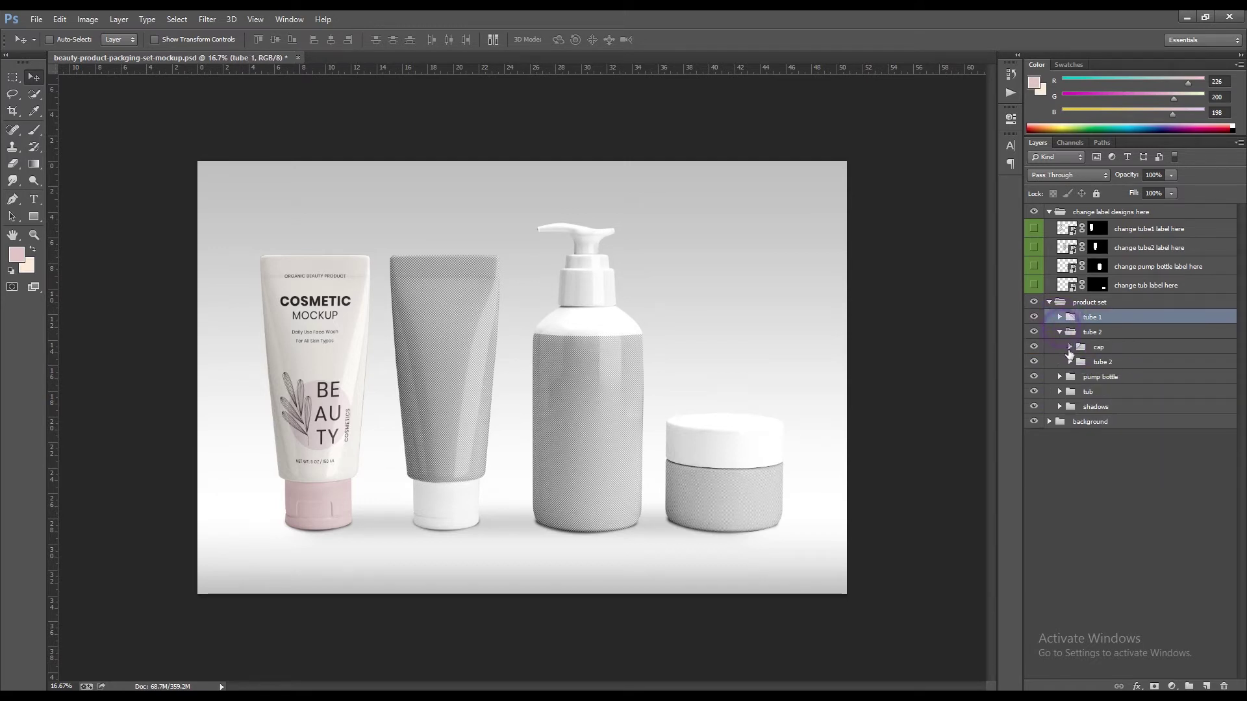
{"action": "left_click", "coordinate": [1070, 346]}
{"action": "left_click", "coordinate": [1071, 415]}
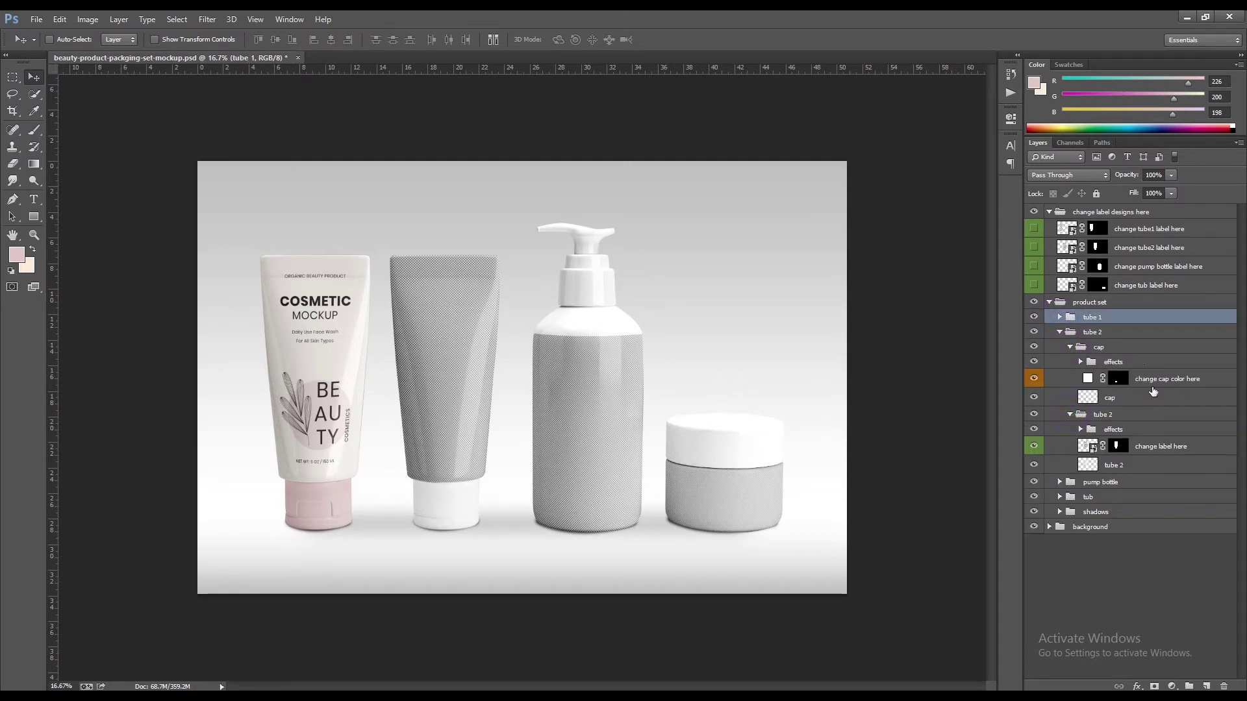
Open the "change tube2 label here" smart object, place the l11 design as an embedded file, and move it above the demo grid layer
{"action": "left_click", "coordinate": [1144, 249]}
{"action": "double_click", "coordinate": [1073, 254]}
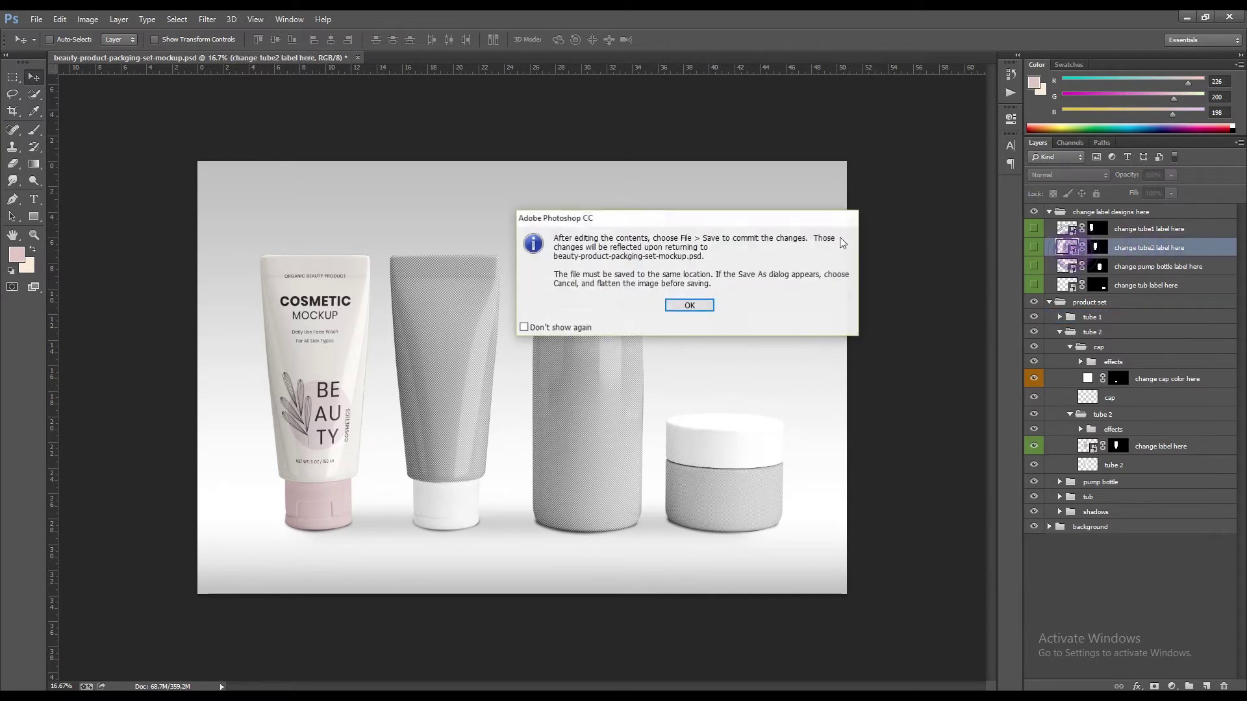
{"action": "left_click", "coordinate": [705, 307]}
{"action": "left_click", "coordinate": [37, 18]}
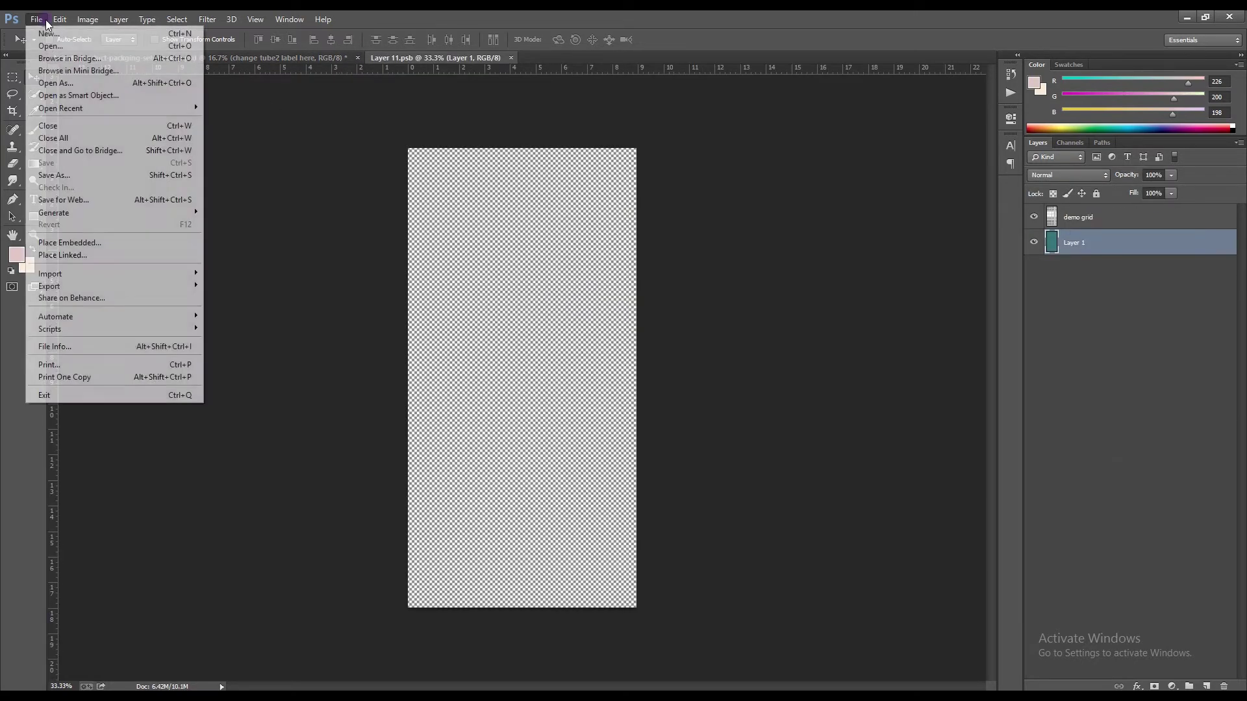
{"action": "left_click", "coordinate": [74, 243]}
{"action": "double_click", "coordinate": [531, 120]}
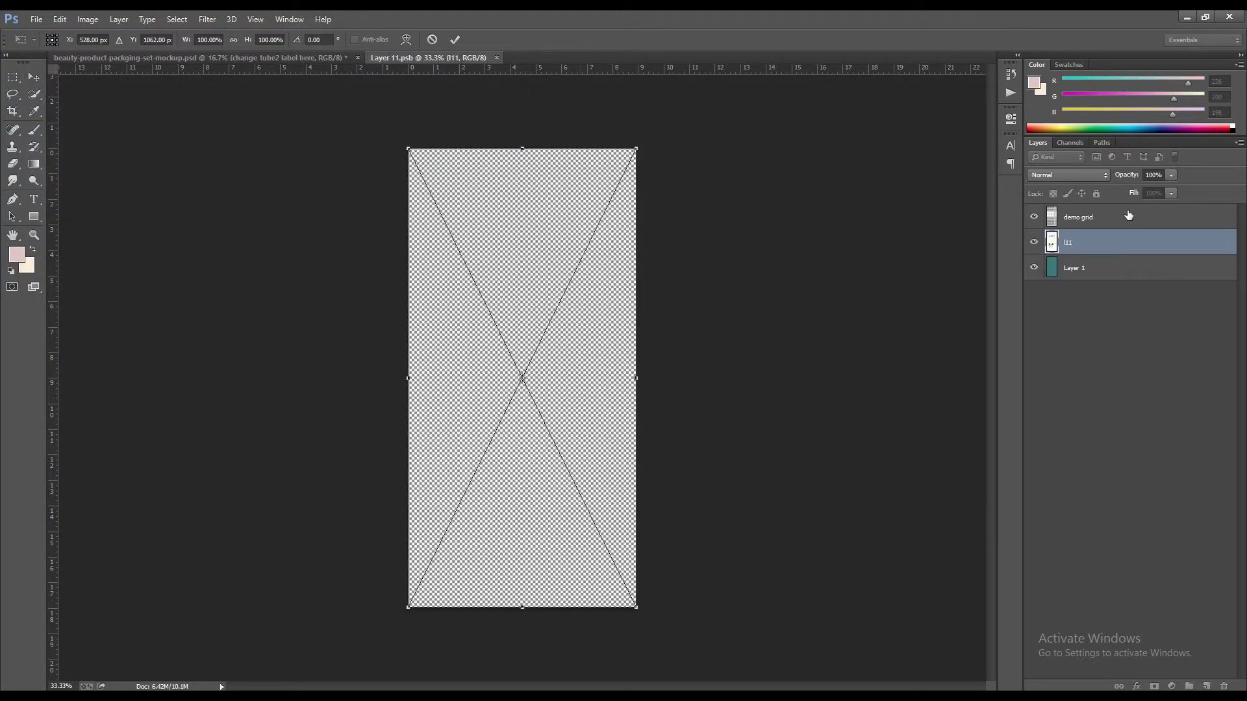
{"action": "key", "text": "Return"}
{"action": "left_click_drag", "start_coordinate": [1121, 241], "coordinate": [1095, 207]}
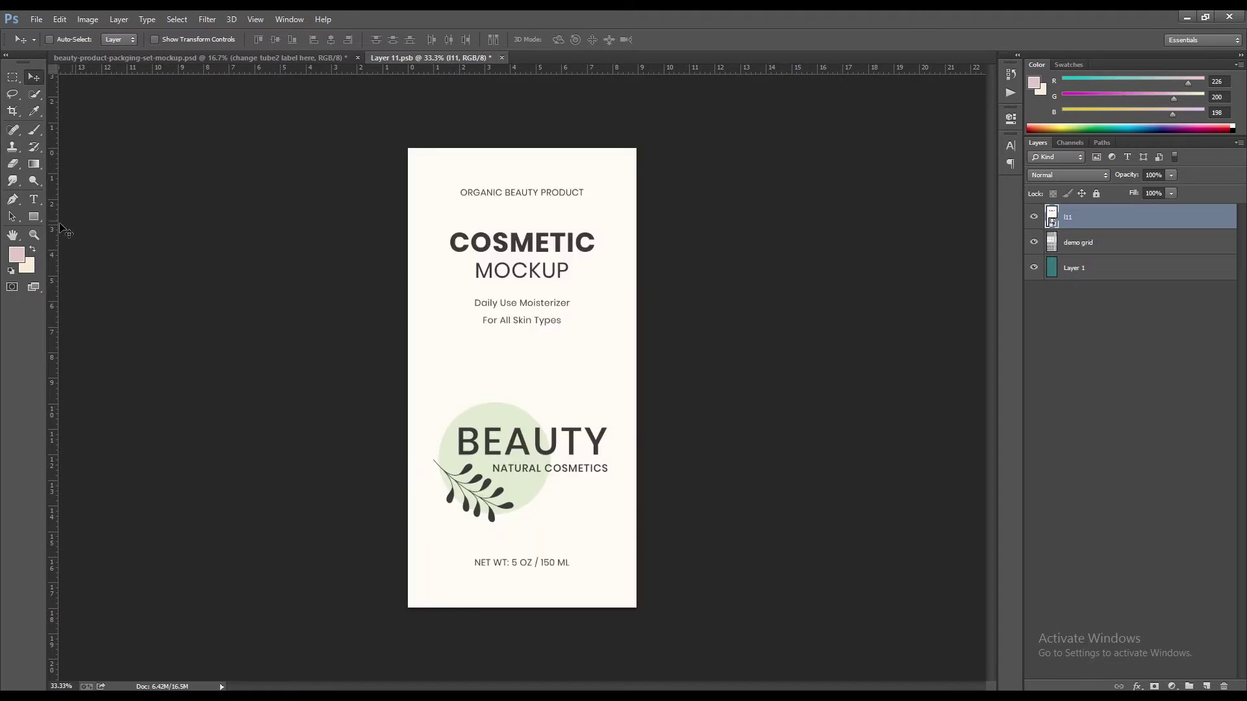
Sample the label's green circle as the foreground color and adjust it to d9e9b9
{"action": "left_click", "coordinate": [13, 259]}
{"action": "left_click", "coordinate": [531, 479]}
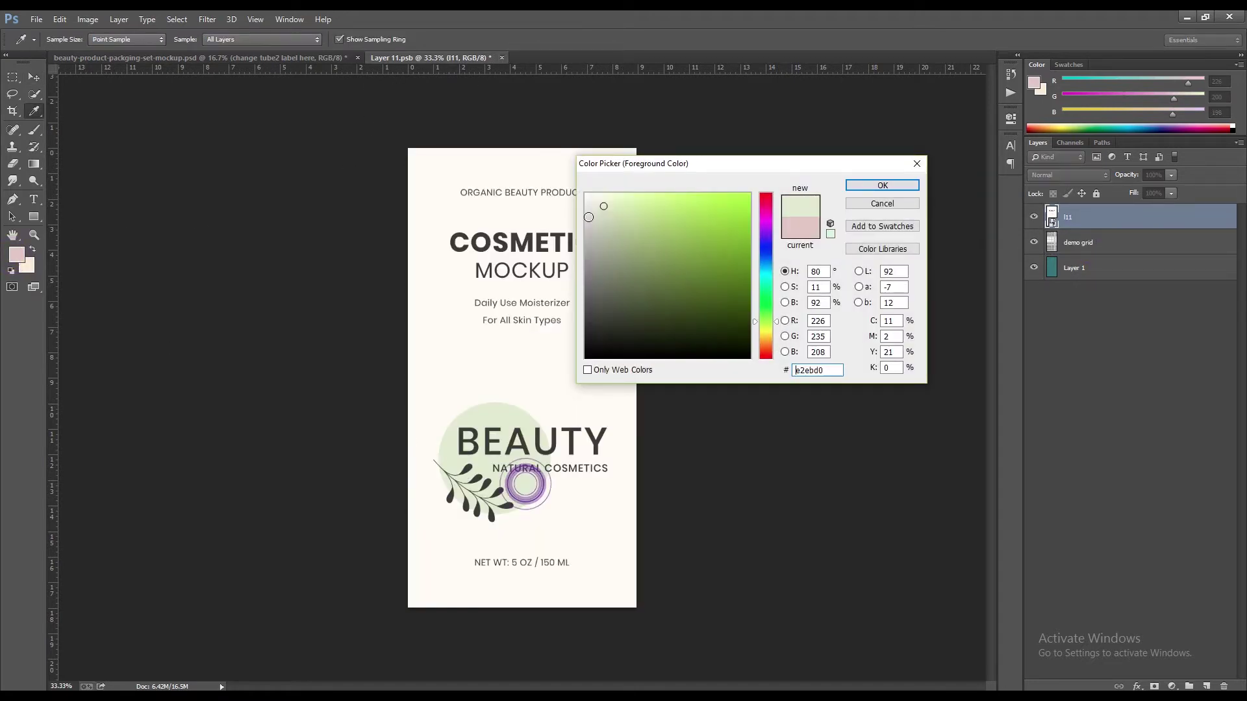
{"action": "left_click", "coordinate": [606, 219]}
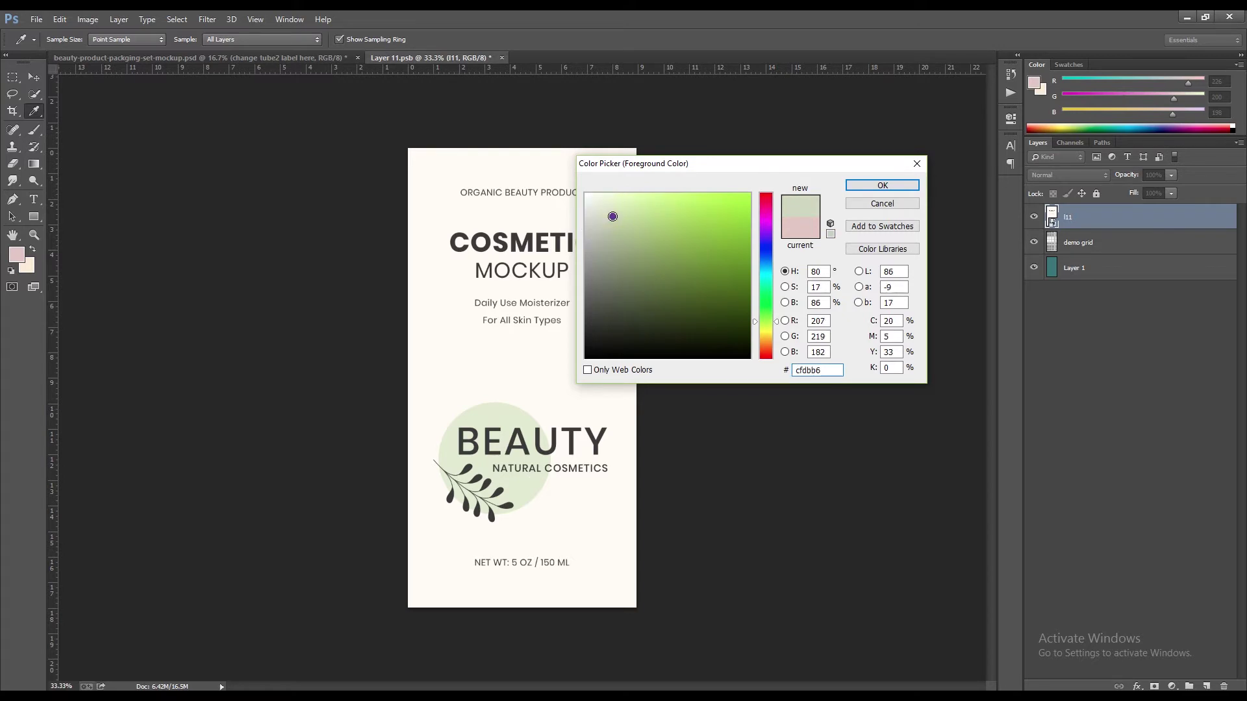
{"action": "left_click_drag", "start_coordinate": [620, 215], "coordinate": [621, 206]}
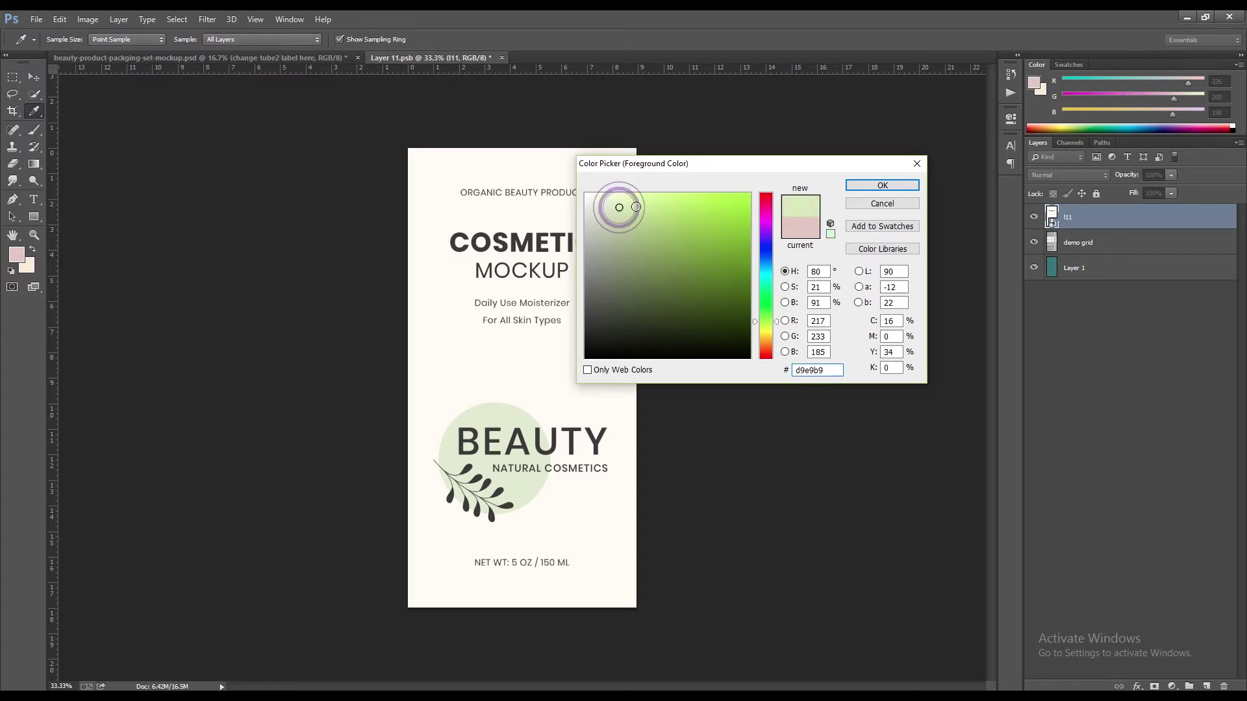
{"action": "left_click", "coordinate": [881, 185]}
Save and close the tube 2 label file, and recolor the tube 2 cap with the foreground green d9e9b9
{"action": "left_click", "coordinate": [501, 57]}
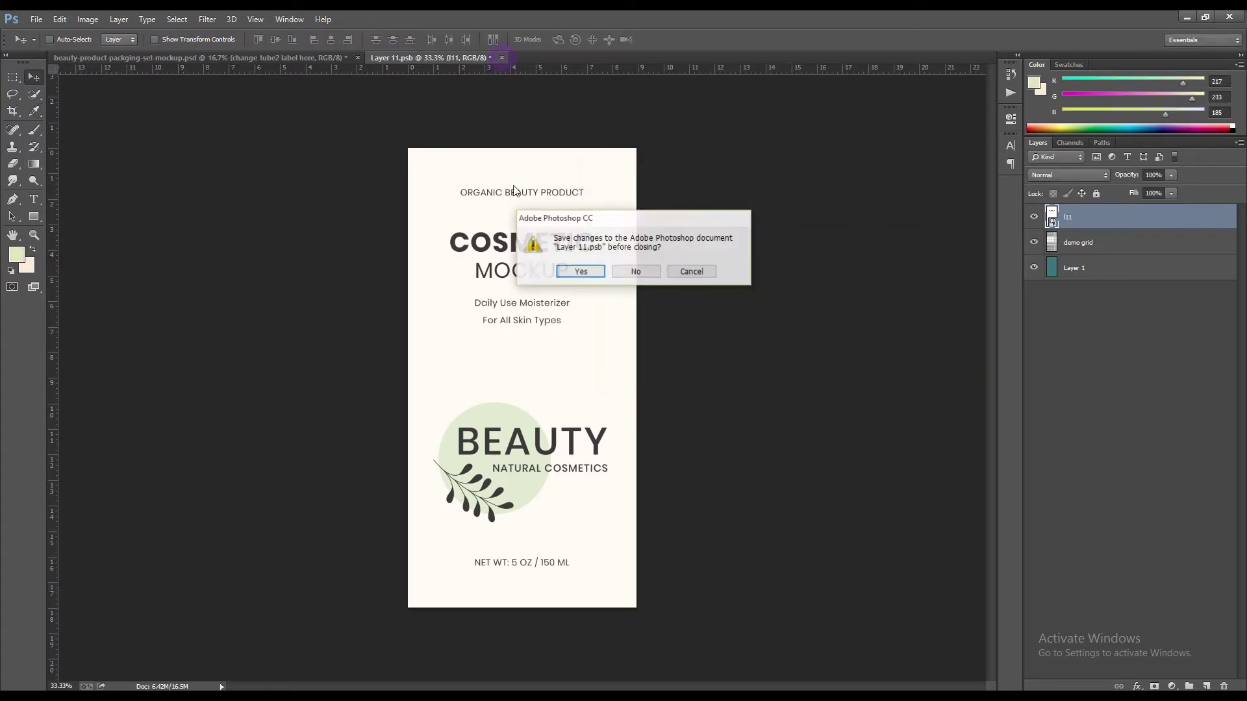
{"action": "left_click", "coordinate": [577, 272]}
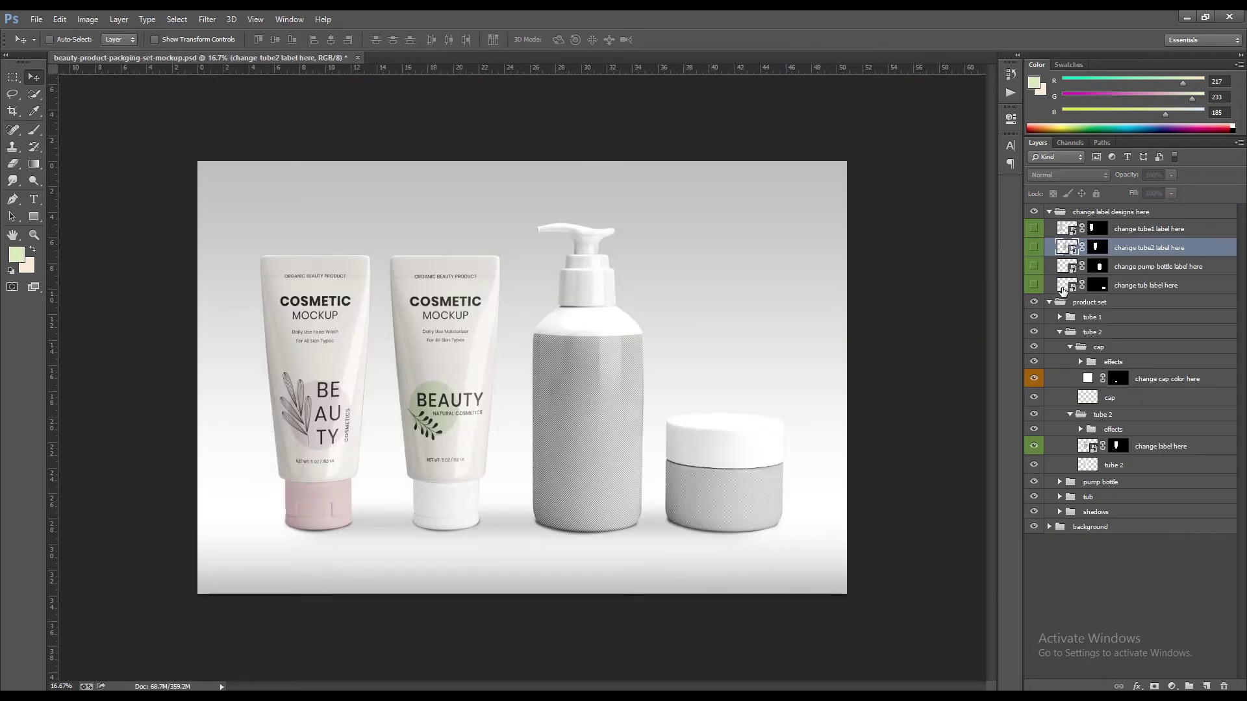
{"action": "double_click", "coordinate": [1088, 379]}
{"action": "left_click", "coordinate": [17, 255]}
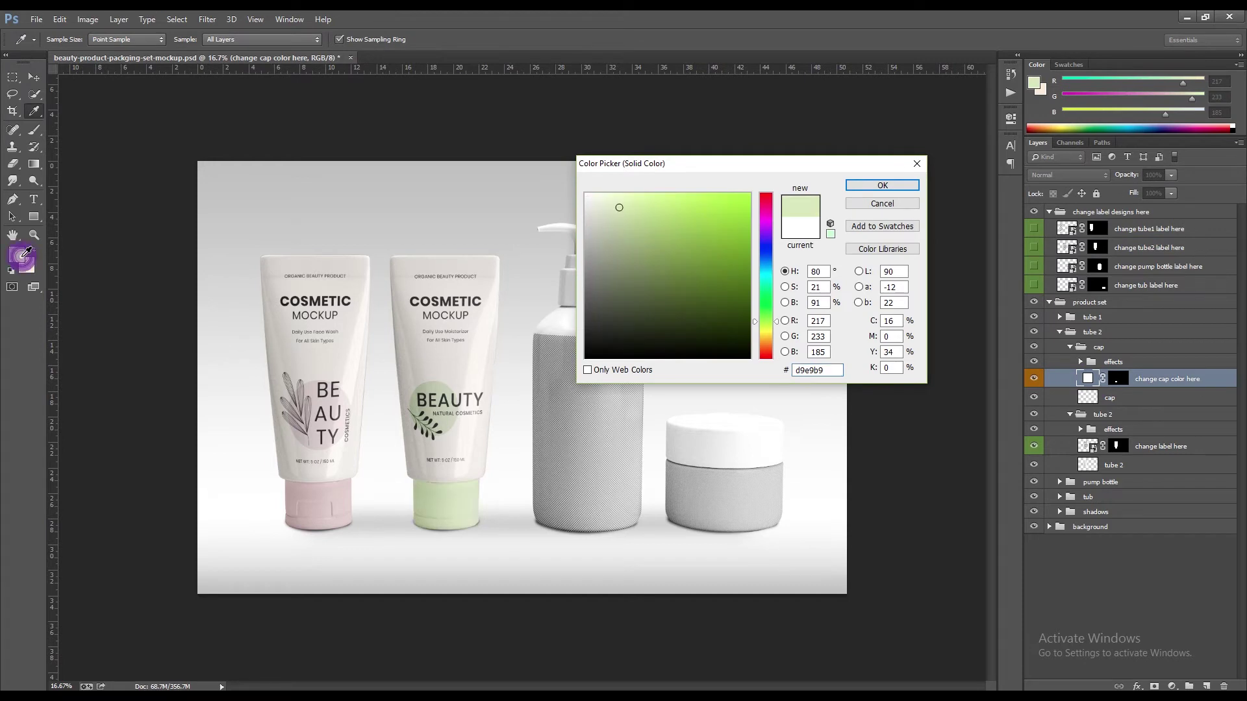
{"action": "left_click", "coordinate": [882, 185]}
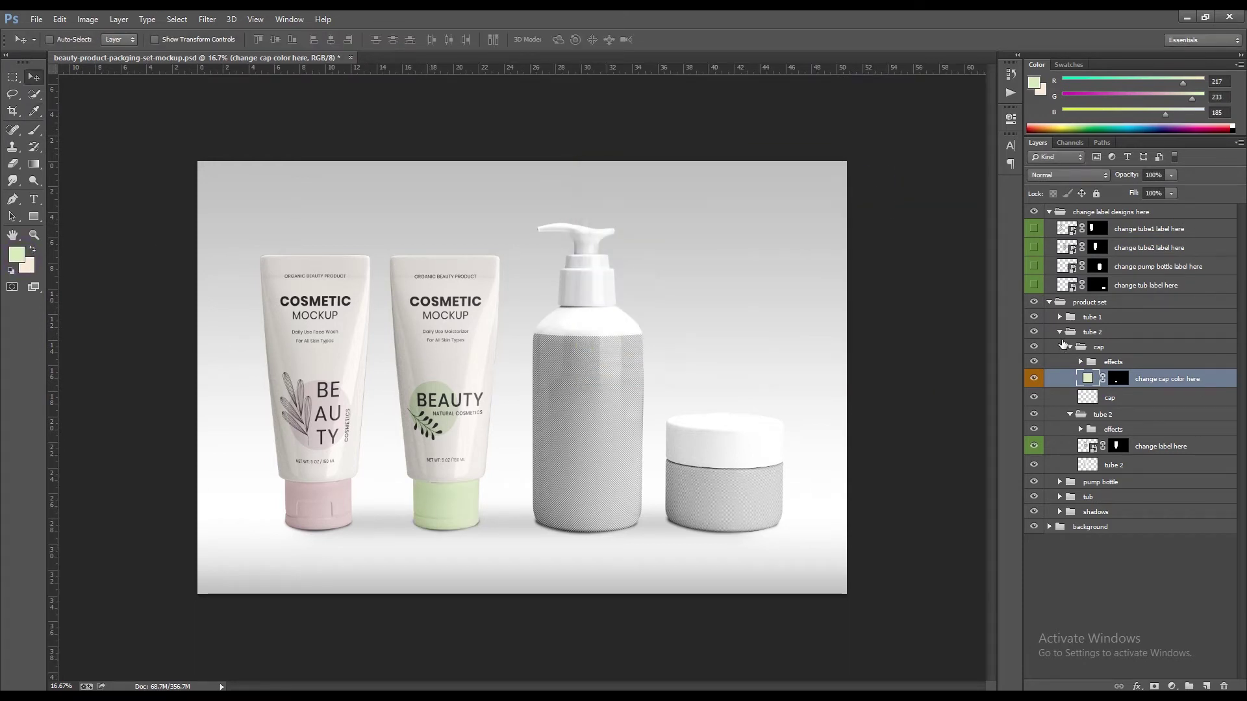
Collapse the tube 2 group and expand the pump bottle group with its cap, top, base and pump body subgroups
{"action": "left_click", "coordinate": [1098, 347]}
{"action": "left_click", "coordinate": [1070, 347]}
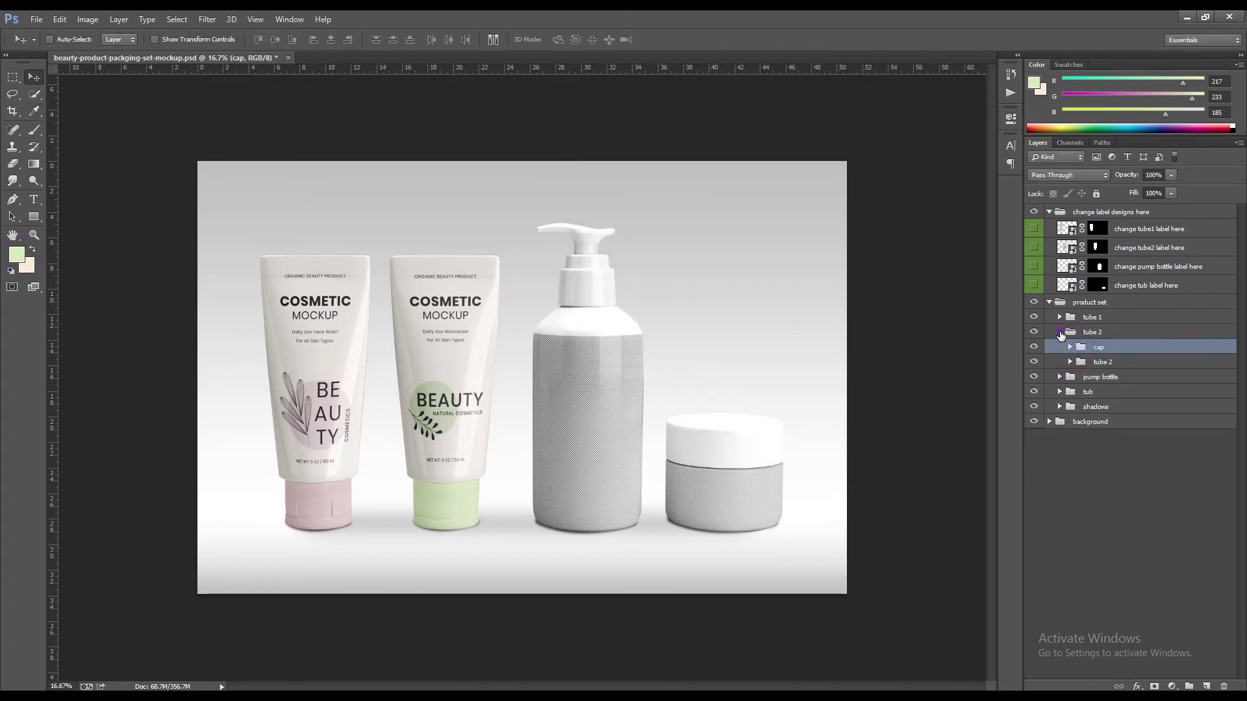
{"action": "left_click", "coordinate": [1060, 332]}
{"action": "left_click", "coordinate": [1060, 347]}
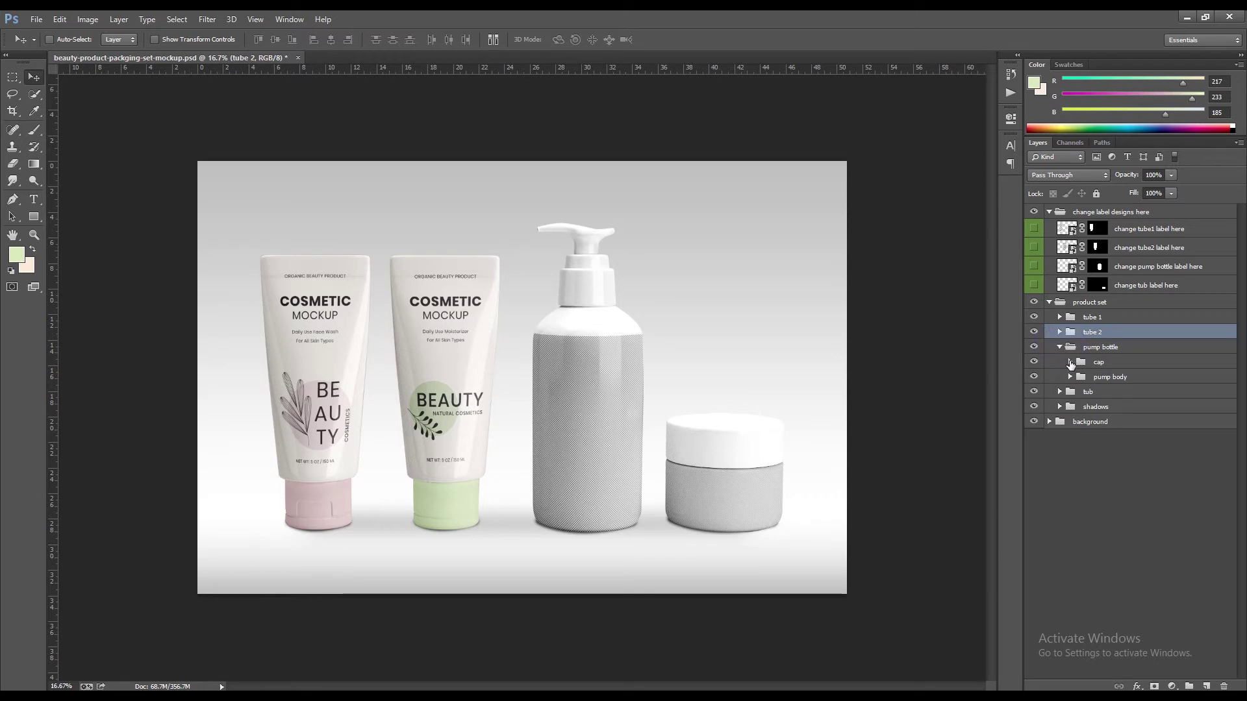
{"action": "left_click", "coordinate": [1070, 362]}
{"action": "left_click", "coordinate": [1080, 377]}
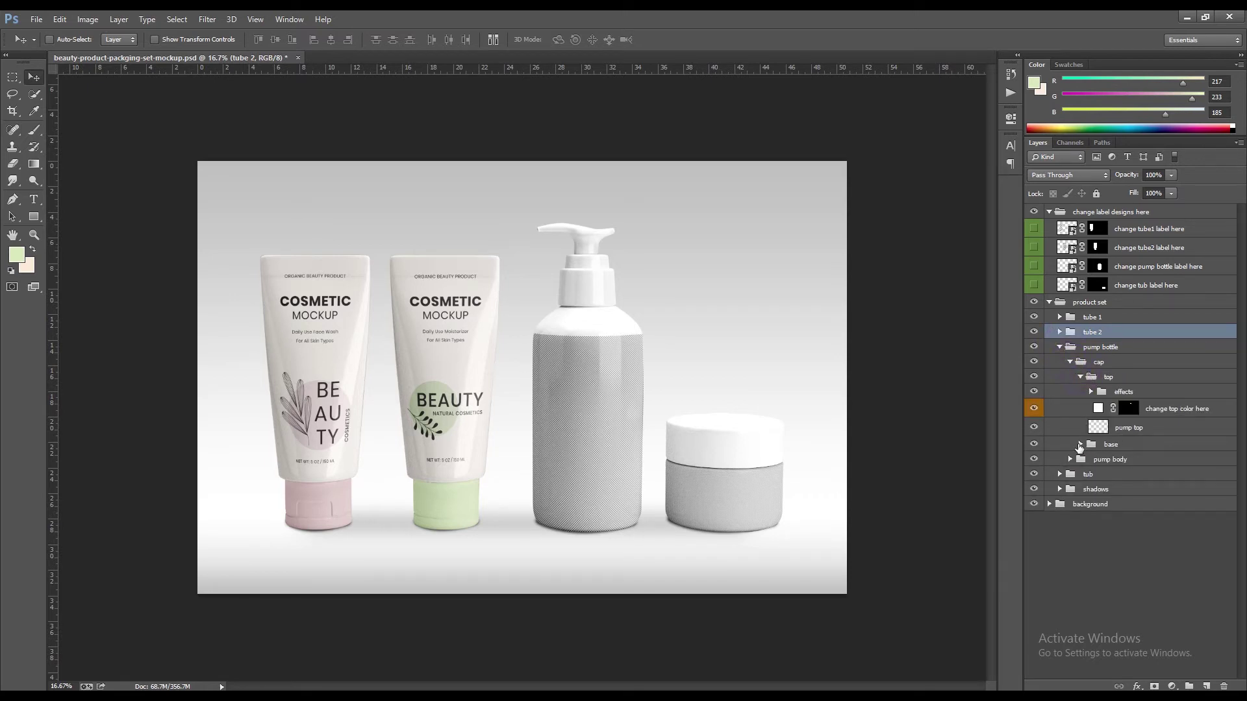
{"action": "left_click", "coordinate": [1080, 446]}
{"action": "left_click", "coordinate": [1071, 513]}
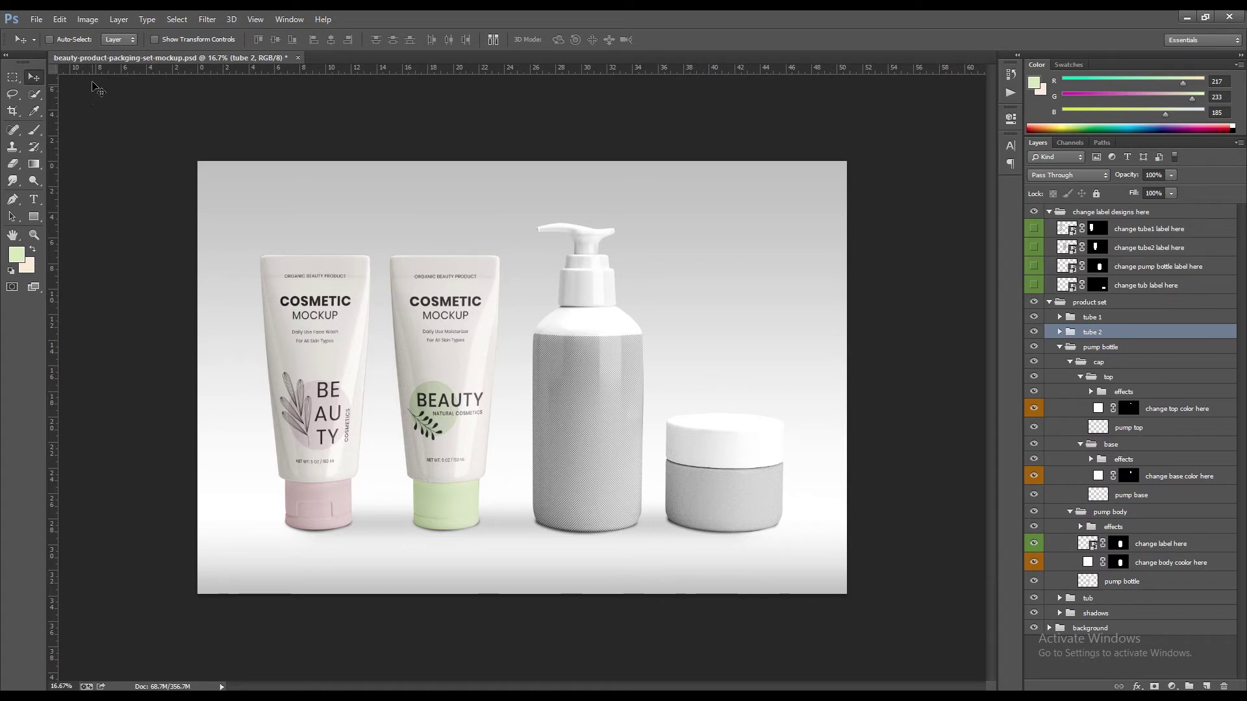
Open the contents of the "change pump bottle label here" smart object for editing
{"action": "left_click", "coordinate": [1145, 269]}
{"action": "double_click", "coordinate": [1071, 268]}
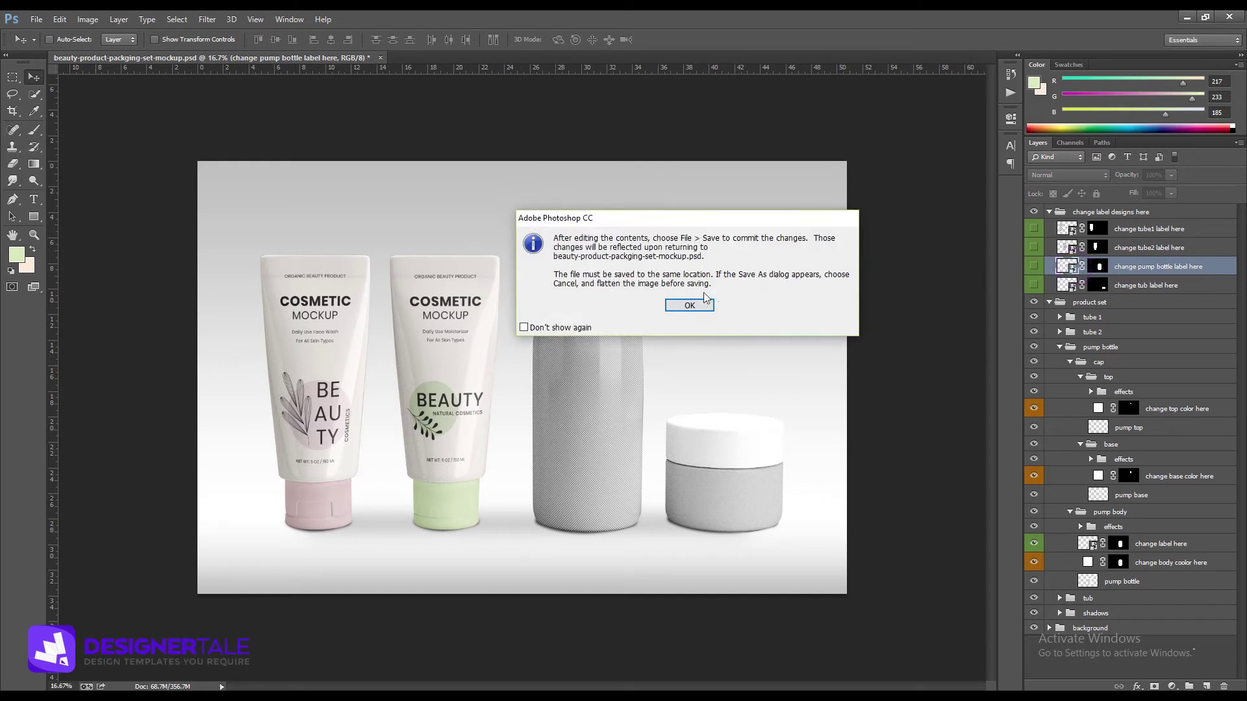
{"action": "left_click", "coordinate": [690, 304]}
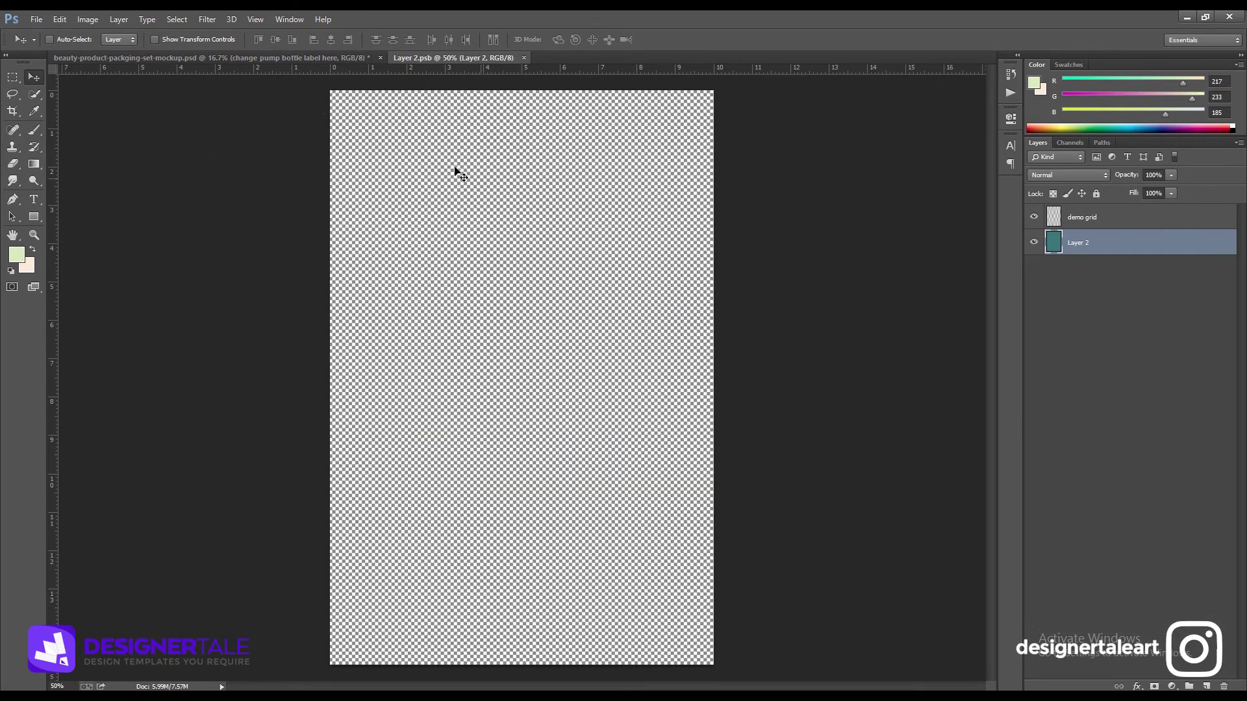
Embed the l2 label design in the pump bottle label file and move its layer above the demo grid
{"action": "left_click", "coordinate": [26, 19]}
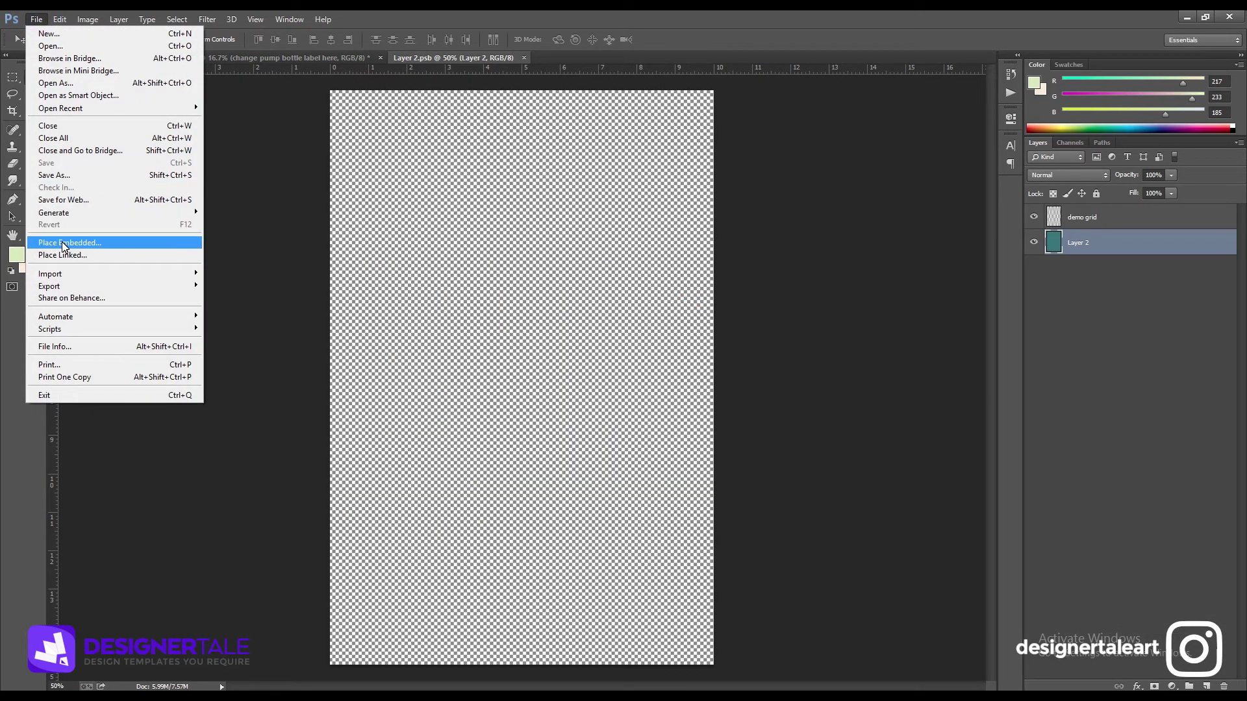
{"action": "left_click", "coordinate": [65, 239]}
{"action": "double_click", "coordinate": [392, 112]}
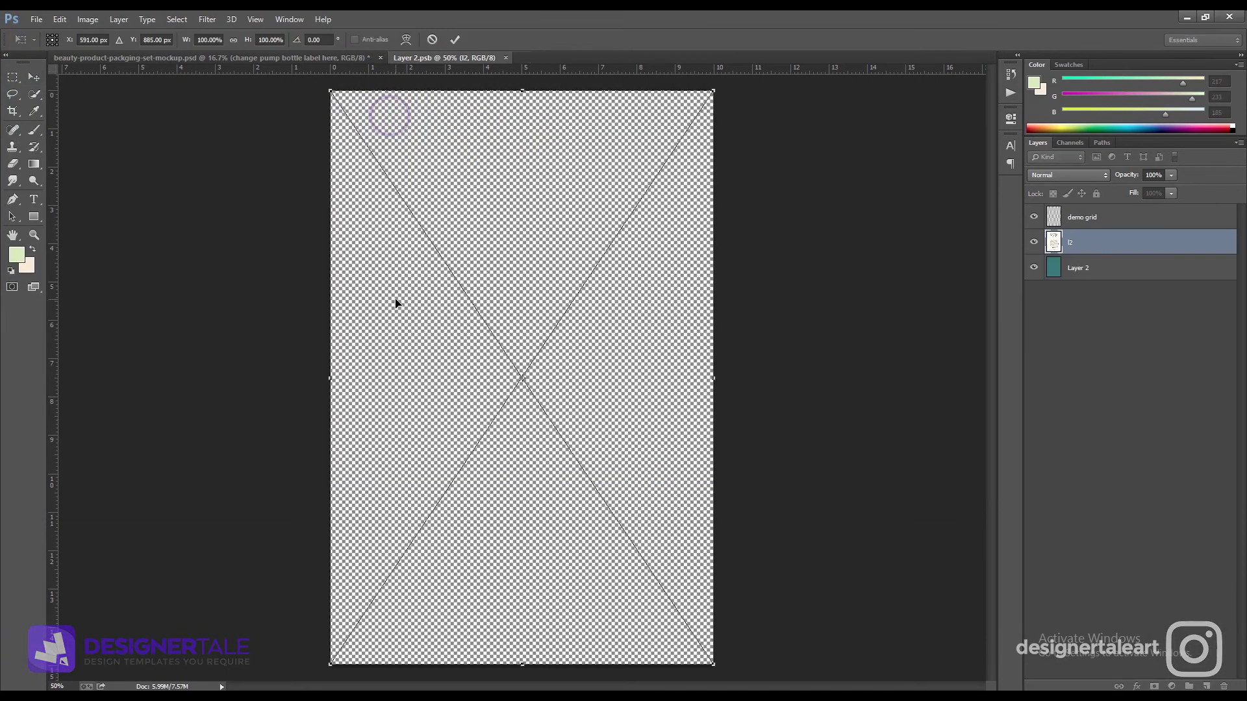
{"action": "key", "text": "Return"}
{"action": "left_click_drag", "start_coordinate": [1083, 243], "coordinate": [1088, 224]}
Set the background color to the label's cream fffbf5, then sample its beige circle as the foreground and adjust it to fae2ca
{"action": "left_click", "coordinate": [27, 267]}
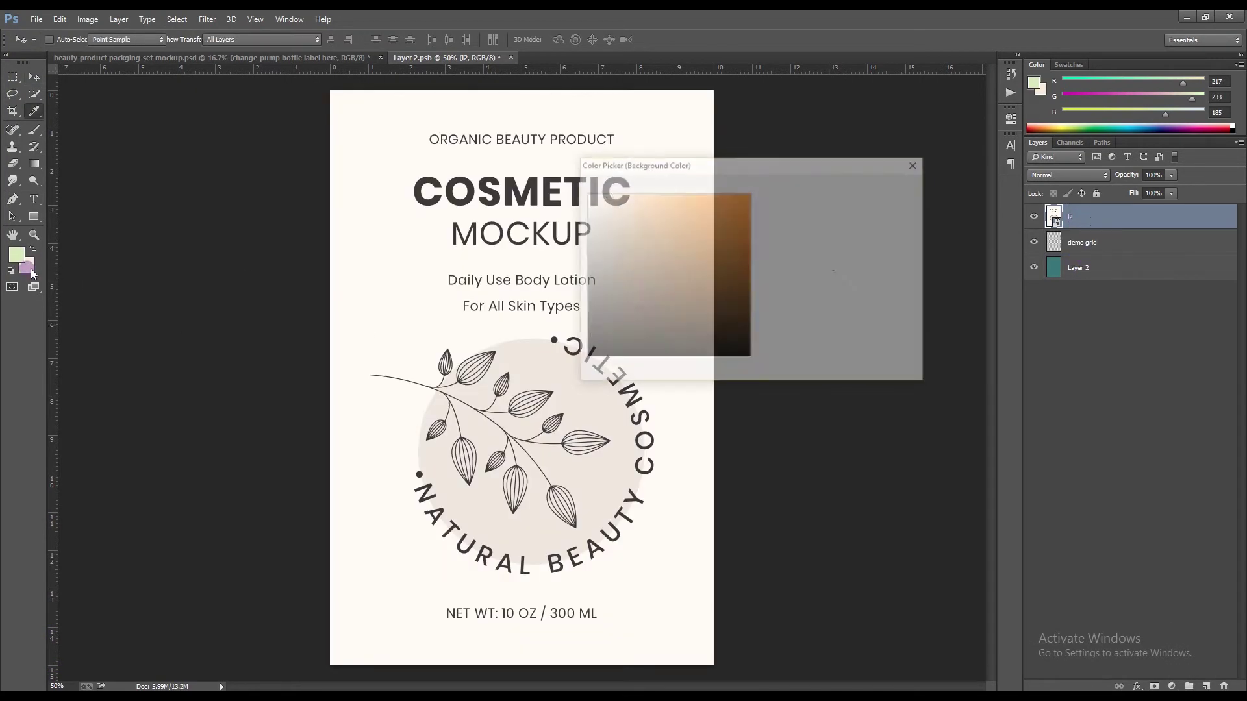
{"action": "left_click", "coordinate": [872, 187]}
{"action": "left_click", "coordinate": [17, 254]}
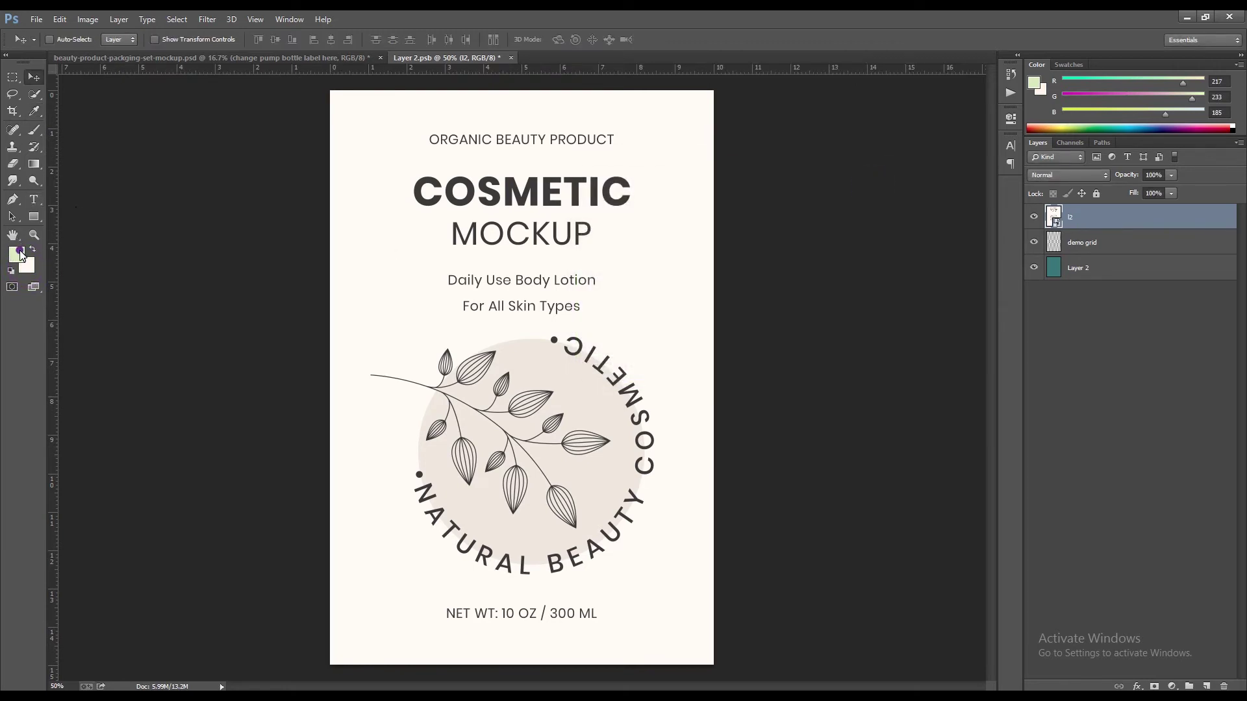
{"action": "left_click", "coordinate": [503, 362]}
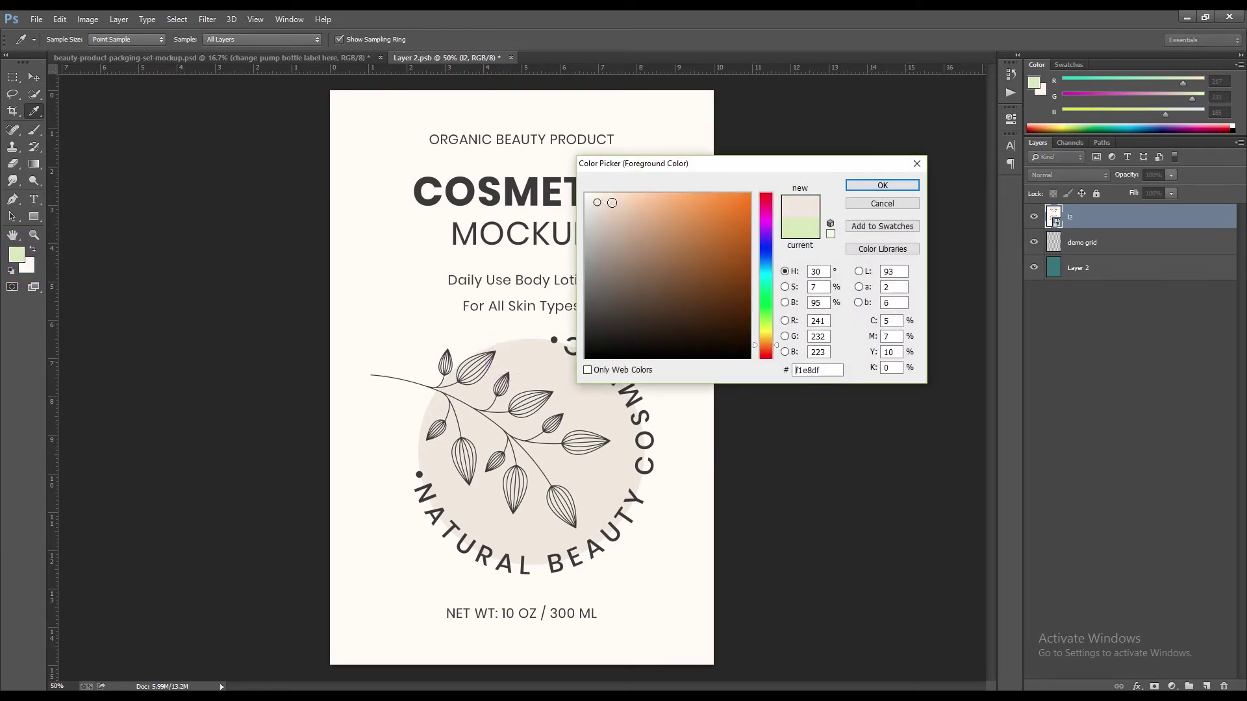
{"action": "left_click", "coordinate": [857, 189]}
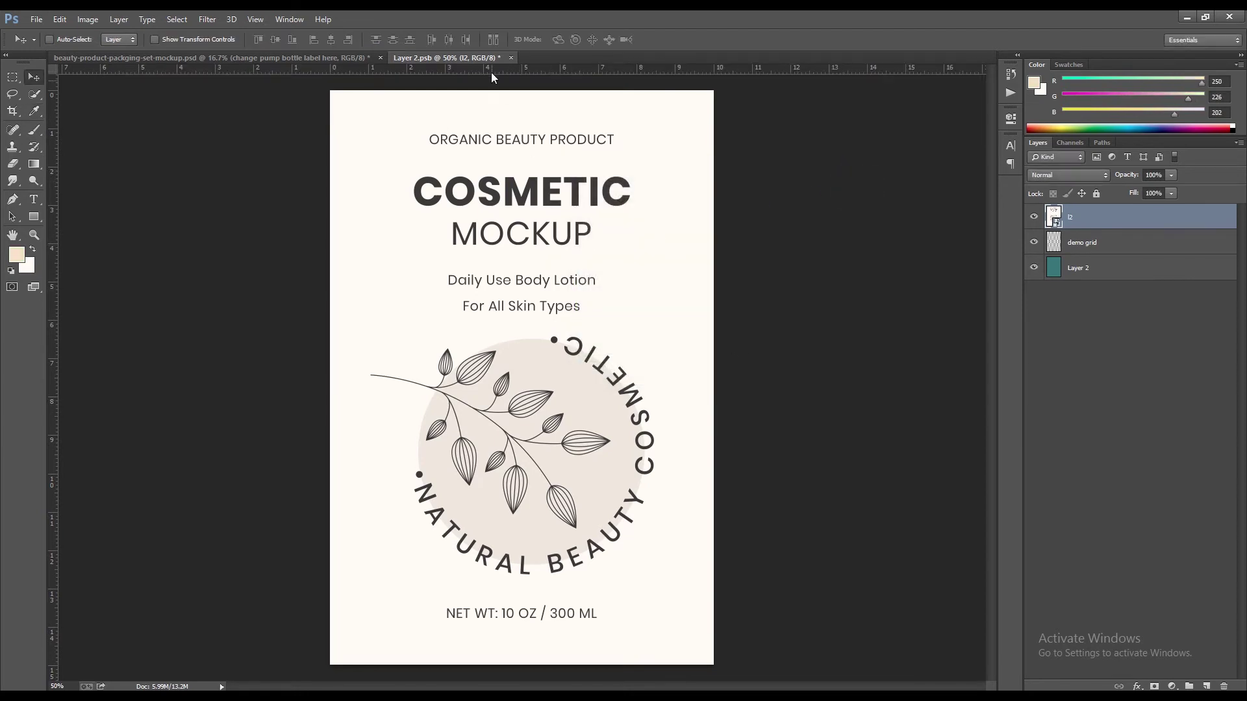
Save and close the pump bottle label file, and recolor the pump body with the background cream fffbf5
{"action": "left_click", "coordinate": [512, 58]}
{"action": "left_click", "coordinate": [579, 272]}
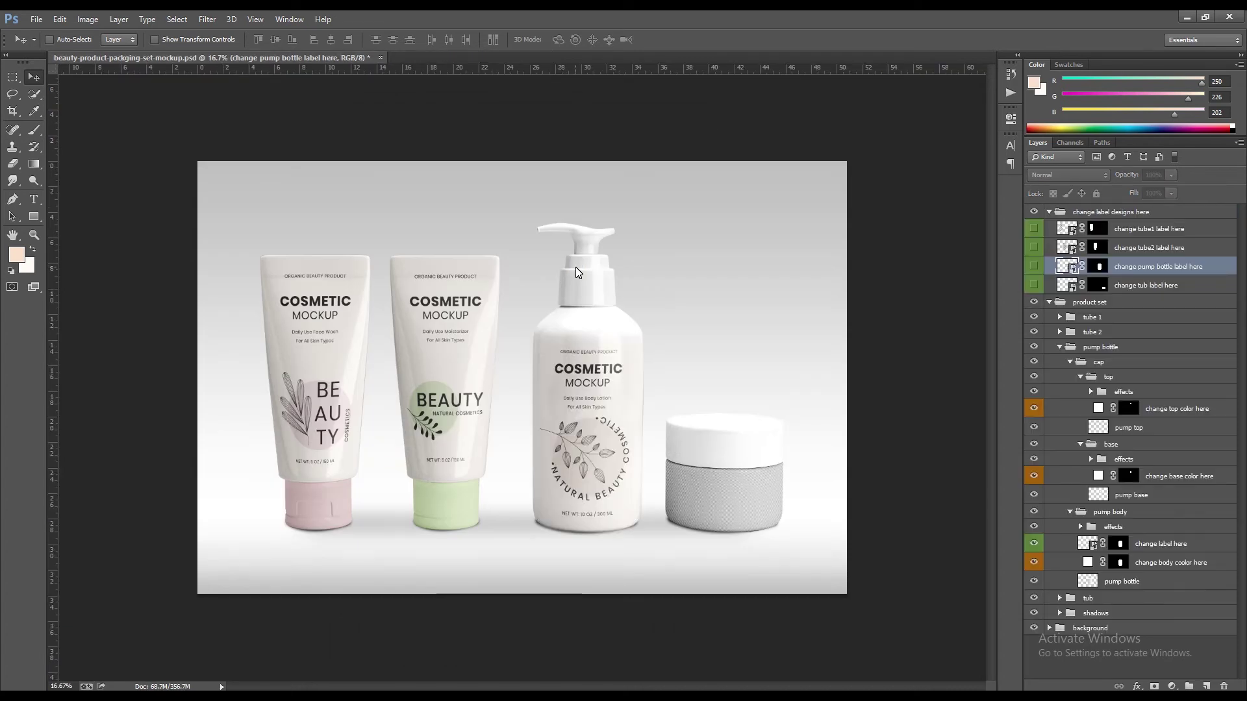
{"action": "double_click", "coordinate": [1089, 562]}
{"action": "left_click", "coordinate": [17, 254]}
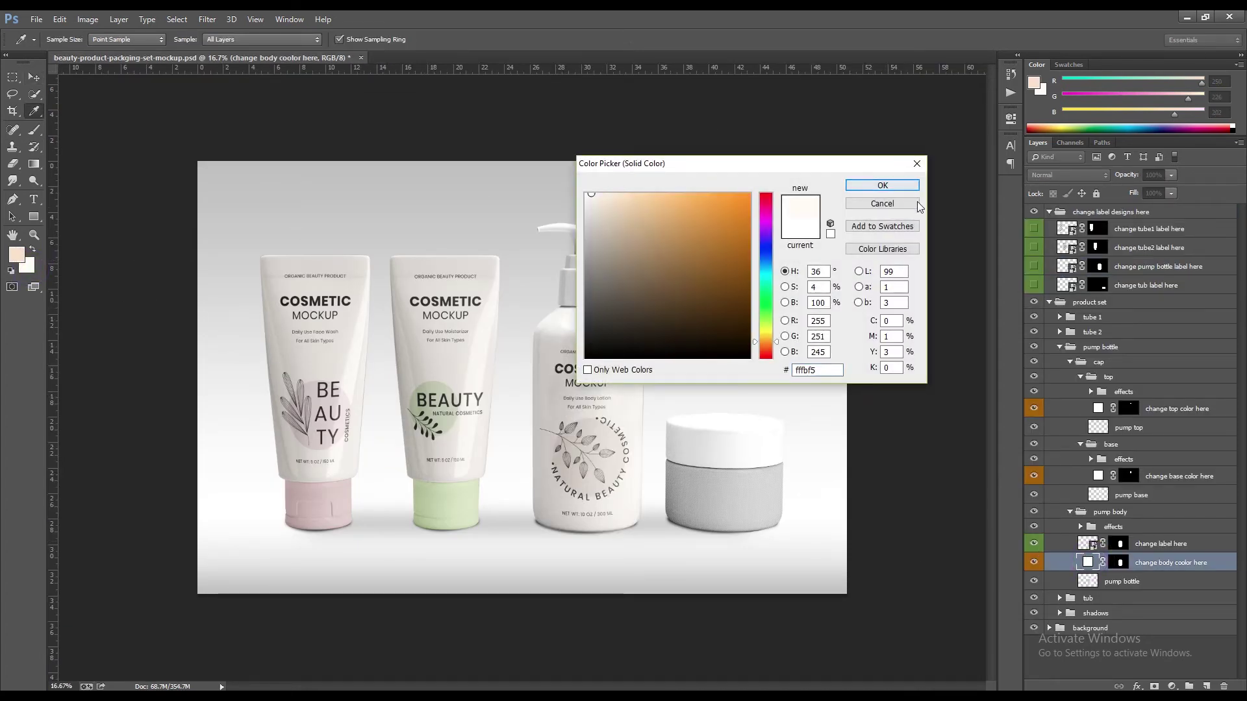
{"action": "left_click", "coordinate": [902, 186]}
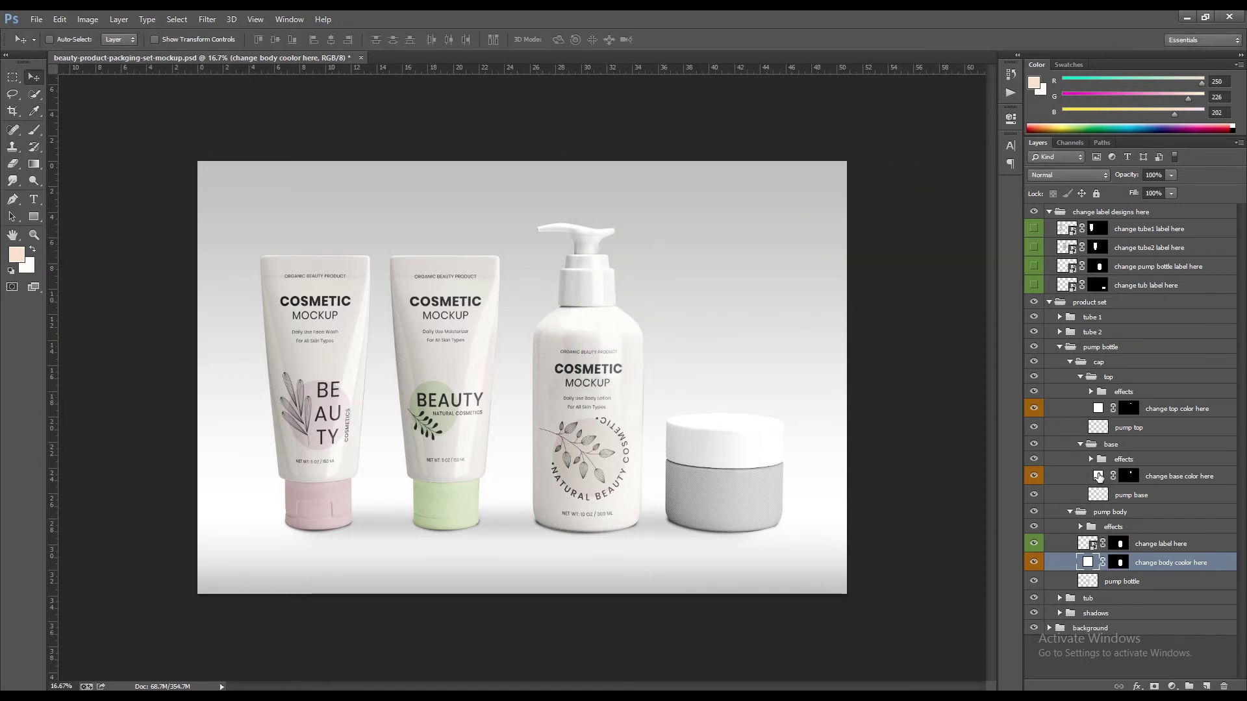
Recolor the pump cap's base with the foreground beige fae2ca and its top with the background cream fffbf5
{"action": "double_click", "coordinate": [1097, 476]}
{"action": "left_click", "coordinate": [17, 255]}
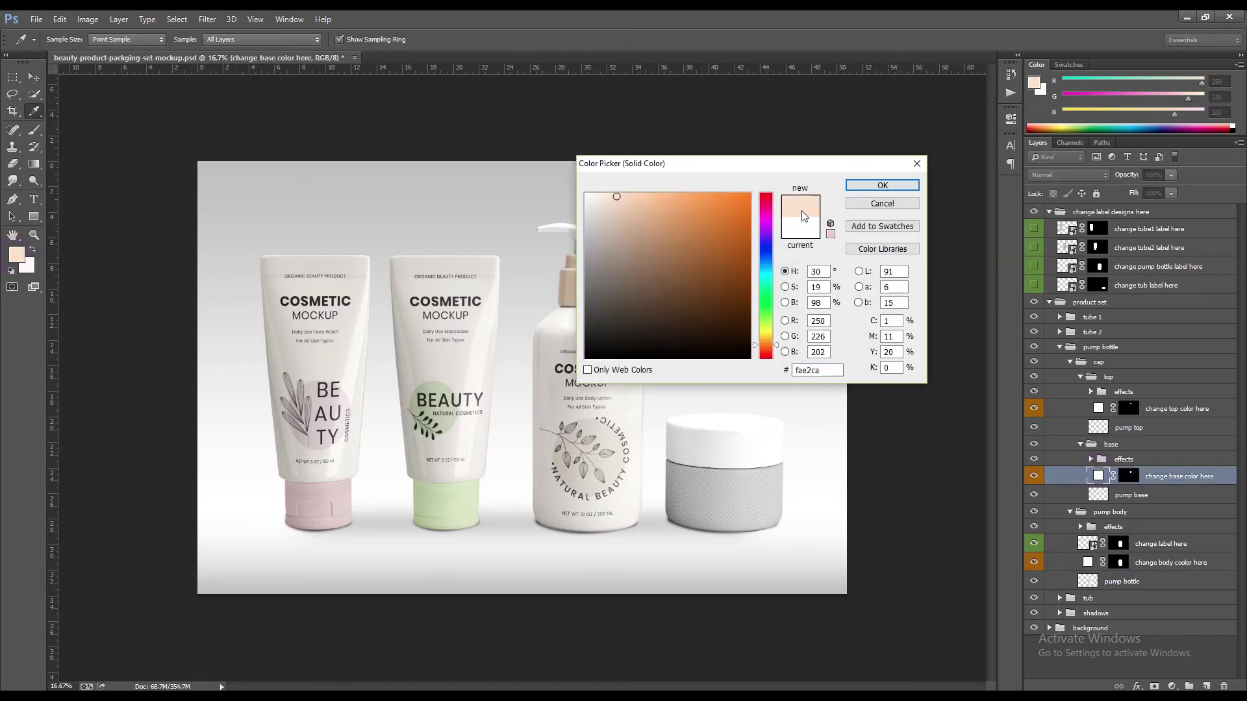
{"action": "left_click", "coordinate": [859, 186]}
{"action": "double_click", "coordinate": [1097, 408]}
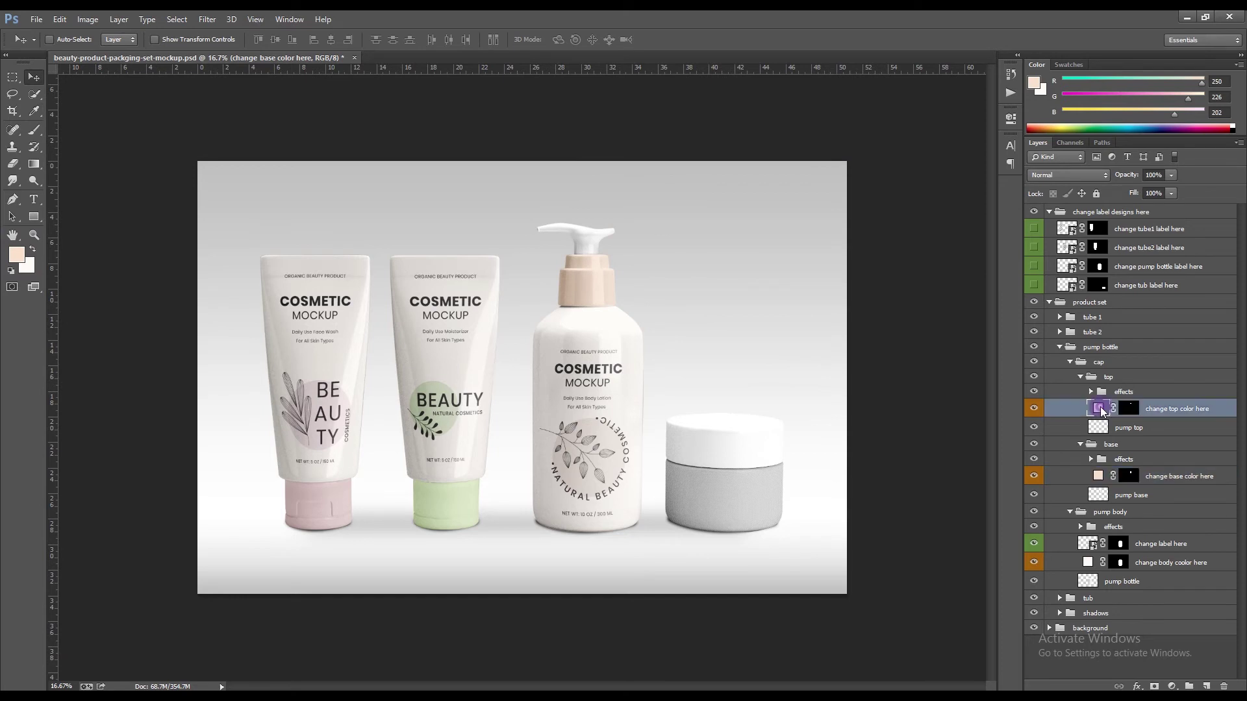
{"action": "left_click", "coordinate": [28, 262]}
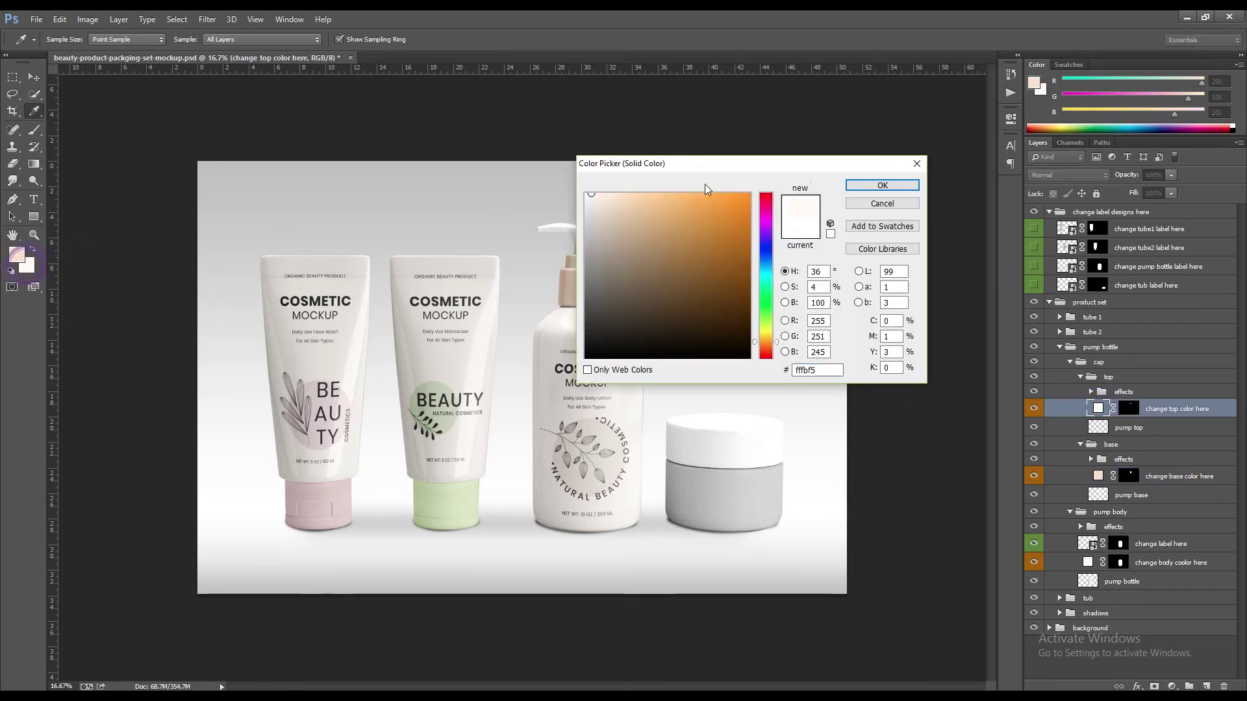
{"action": "left_click", "coordinate": [883, 185]}
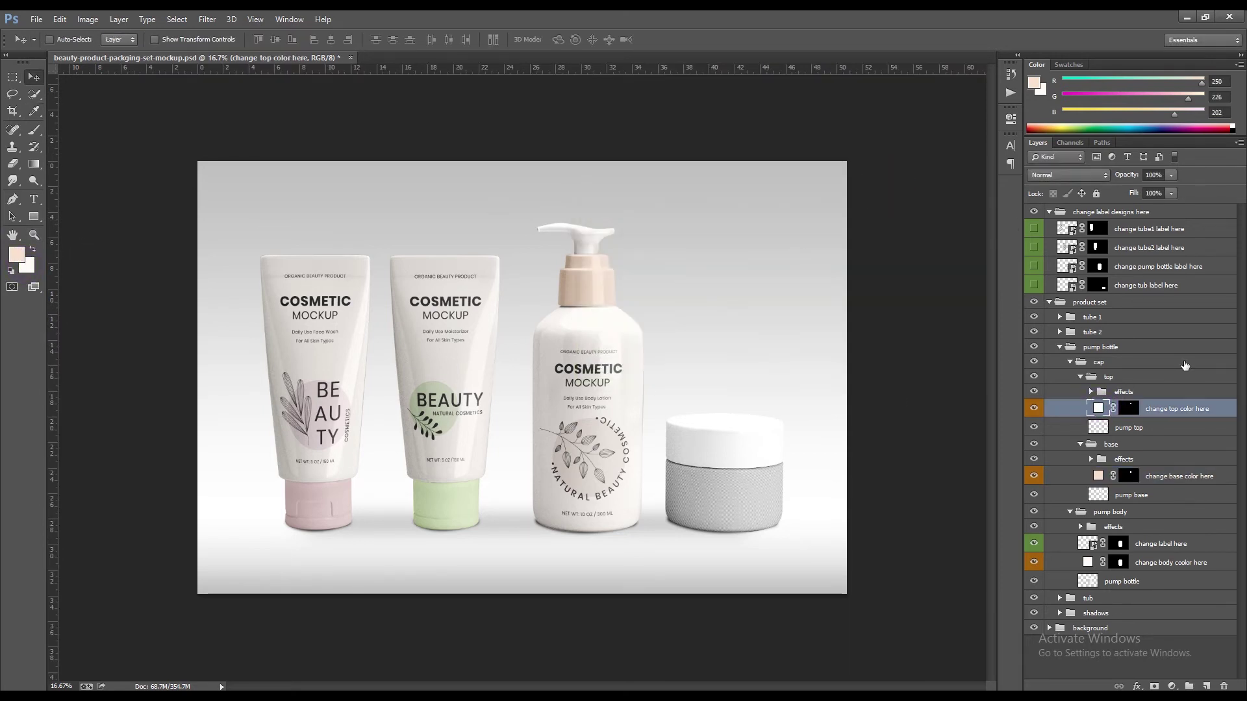
Collapse the pump bottle group with its subgroups, and expand the tub group with its cap and tub subgroups
{"action": "left_click", "coordinate": [1080, 378]}
{"action": "left_click", "coordinate": [1081, 391]}
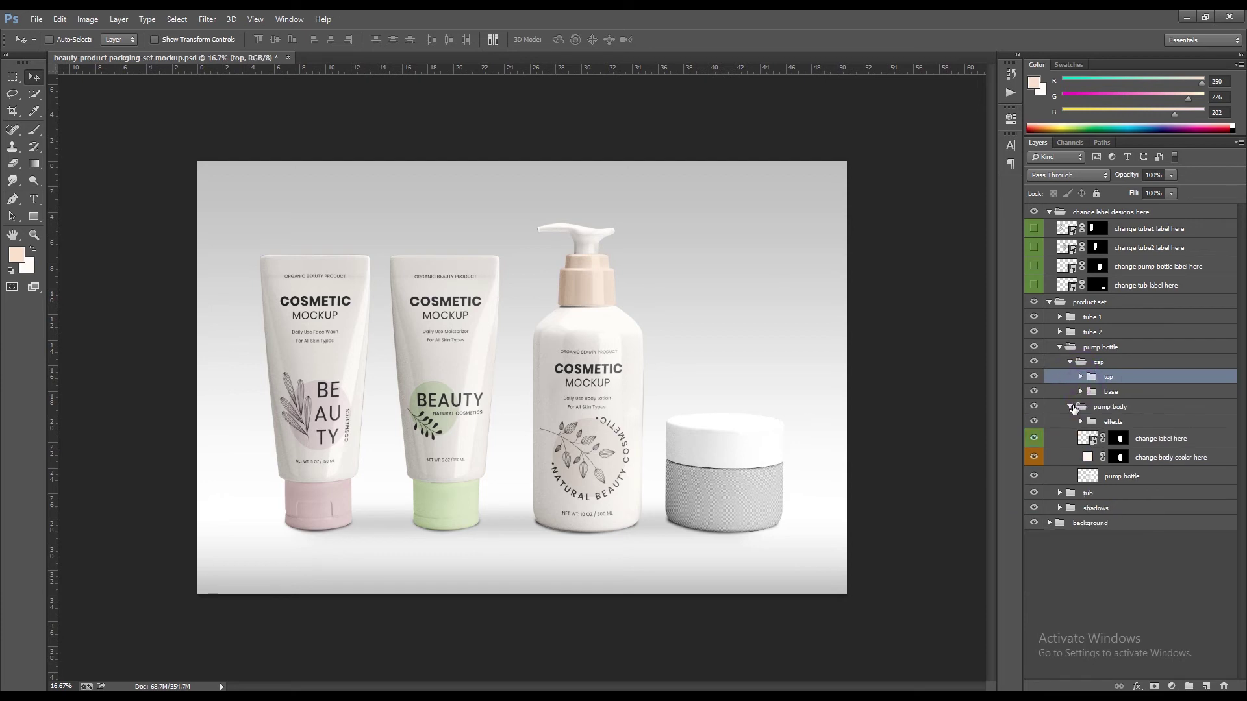
{"action": "left_click", "coordinate": [1071, 406]}
{"action": "left_click", "coordinate": [1070, 361]}
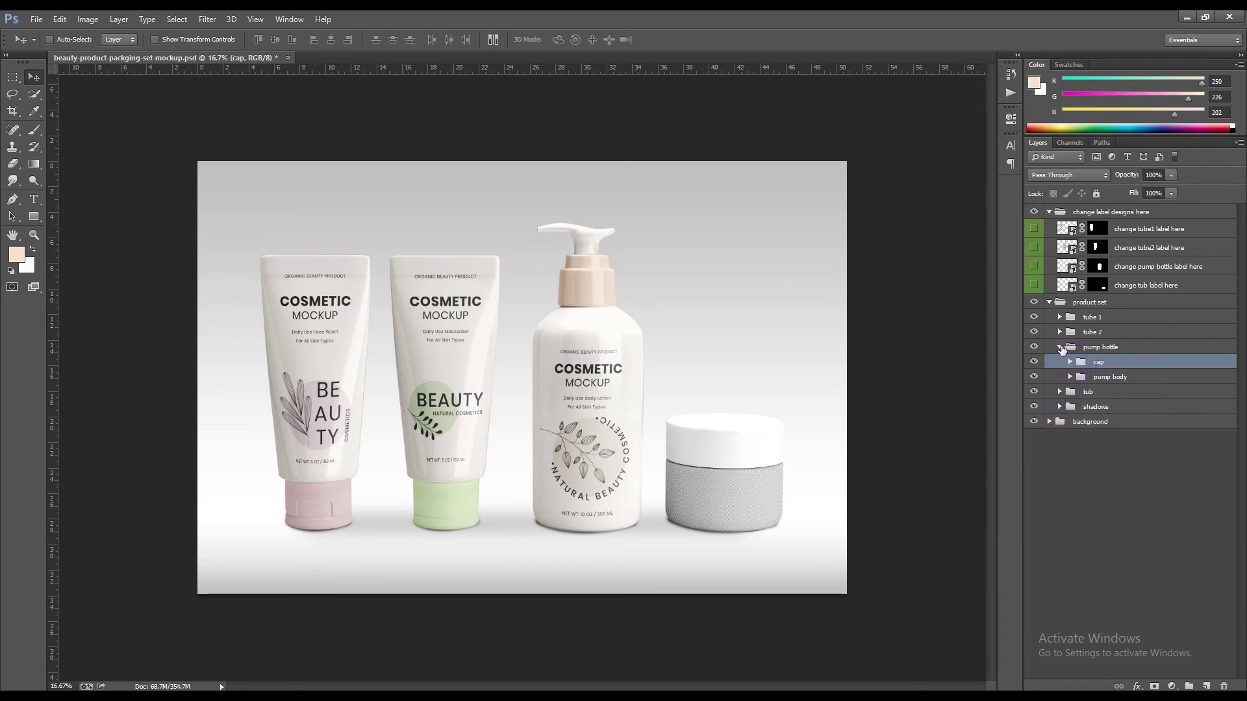
{"action": "left_click", "coordinate": [1060, 347]}
{"action": "left_click", "coordinate": [1059, 362]}
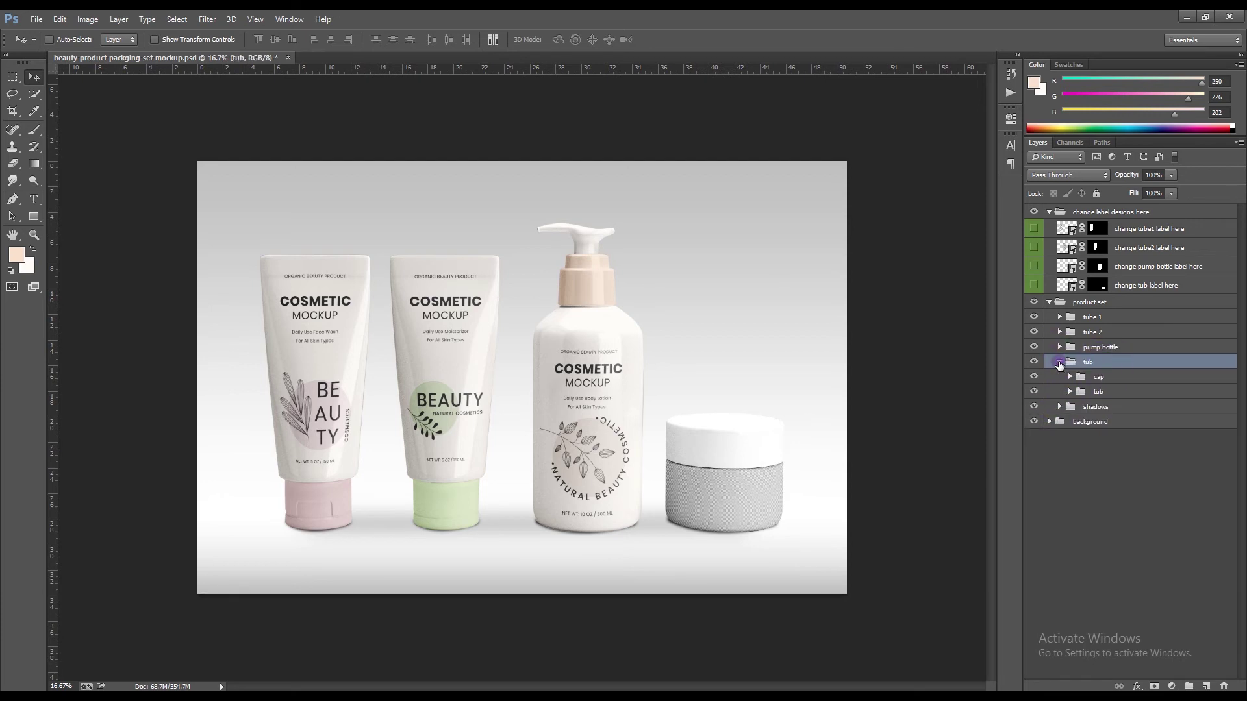
{"action": "left_click", "coordinate": [1070, 377]}
{"action": "left_click", "coordinate": [1070, 444]}
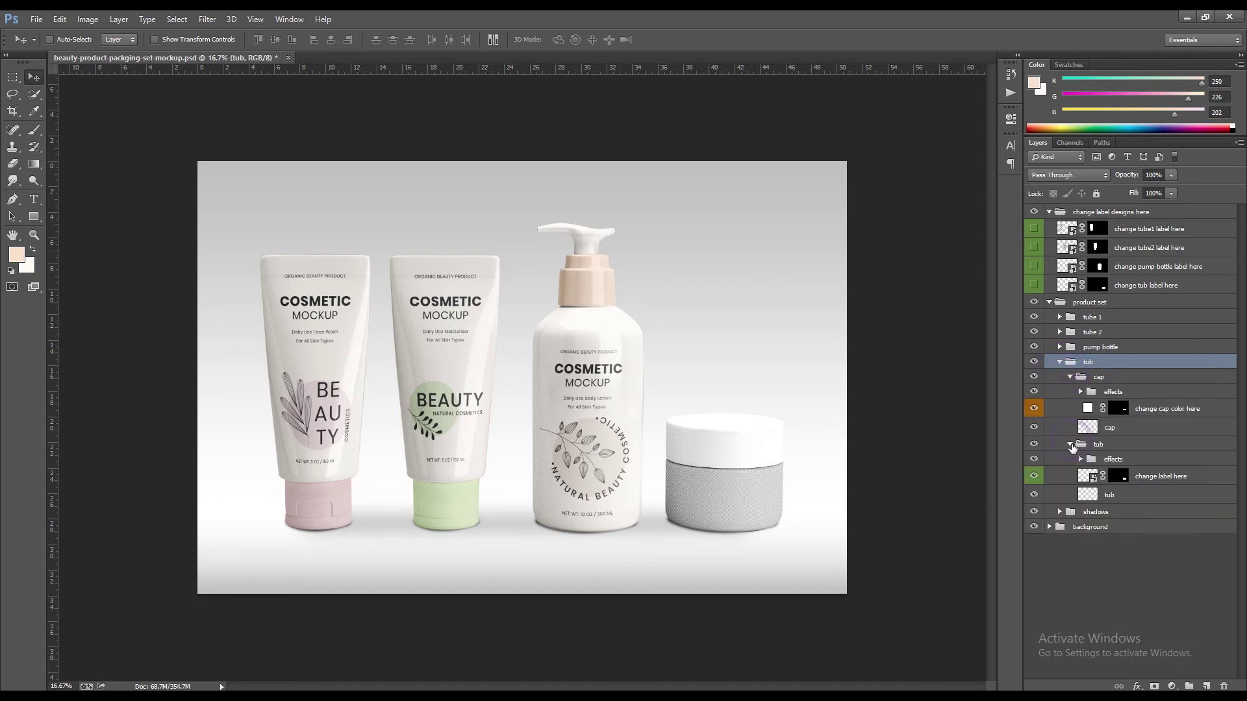
Open the contents of the "change tub label here" smart object and embed the l3 label design above the demo grid
{"action": "left_click", "coordinate": [1141, 287]}
{"action": "double_click", "coordinate": [1074, 294]}
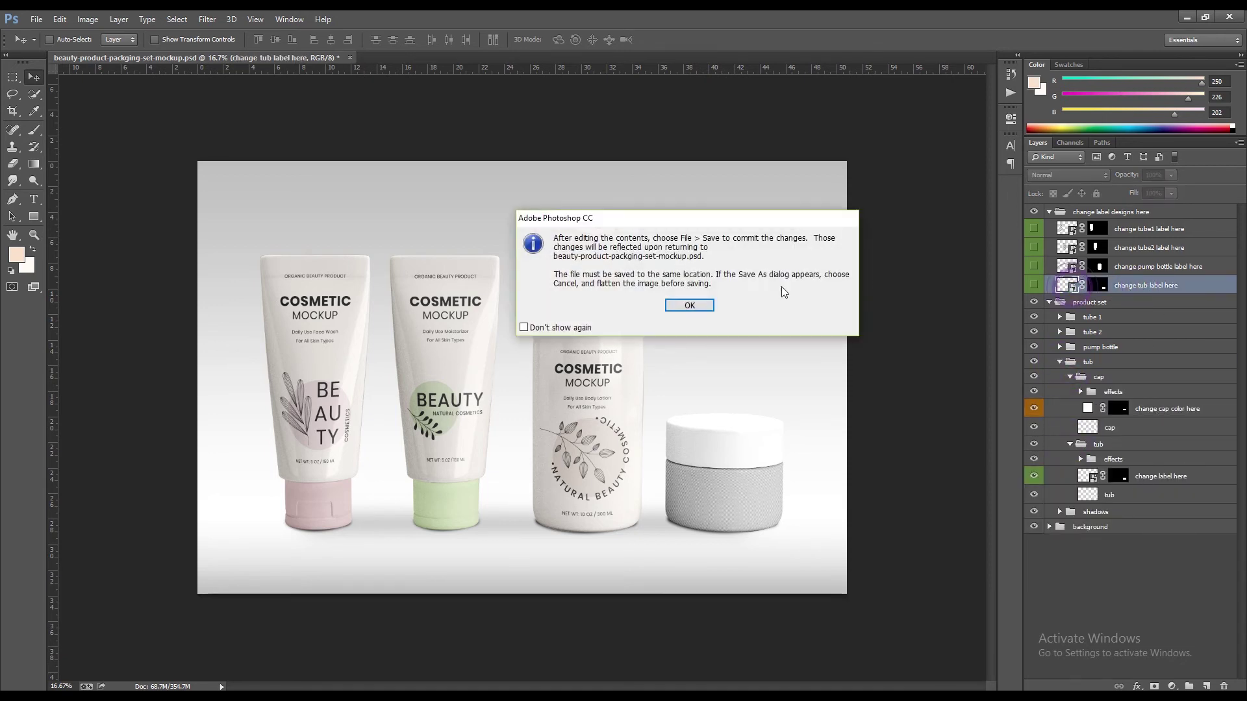
{"action": "left_click", "coordinate": [691, 304]}
{"action": "left_click", "coordinate": [36, 19]}
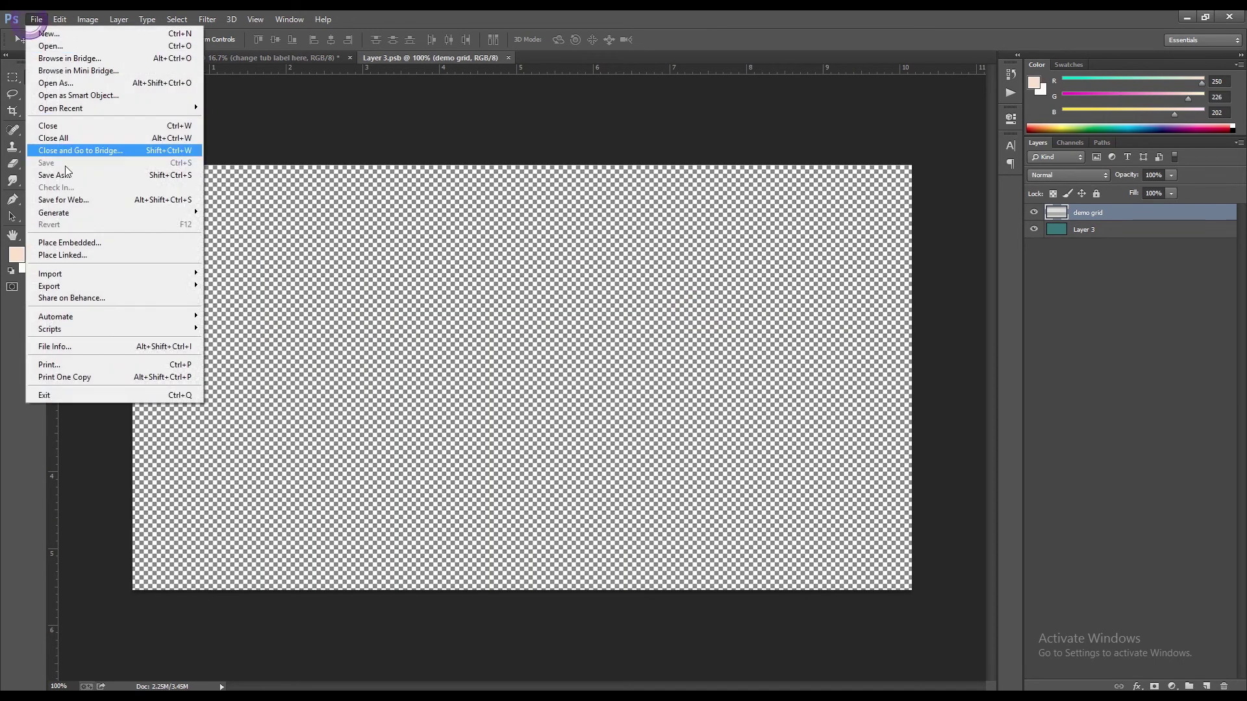
{"action": "left_click", "coordinate": [65, 241]}
{"action": "double_click", "coordinate": [471, 124]}
{"action": "key", "text": "Return"}
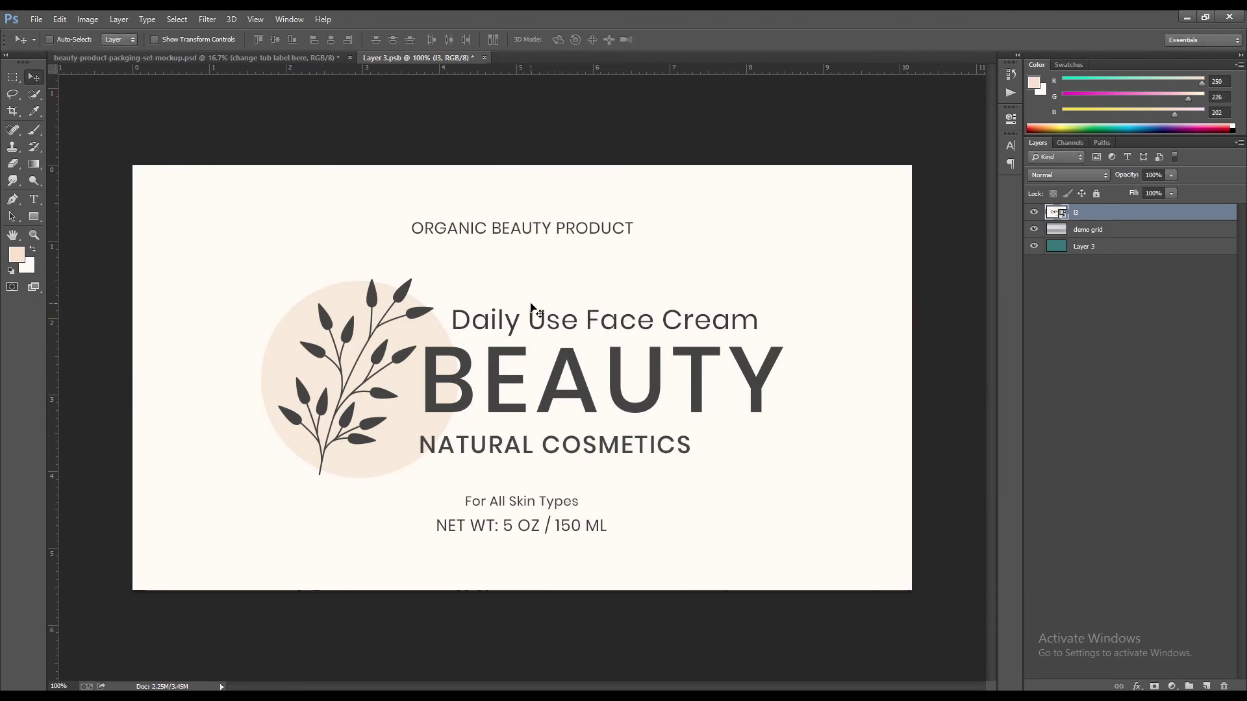
Sample the tub label's beige circle as the foreground color and adjust it to f5d6ae
{"action": "left_click", "coordinate": [16, 256]}
{"action": "left_click", "coordinate": [308, 313]}
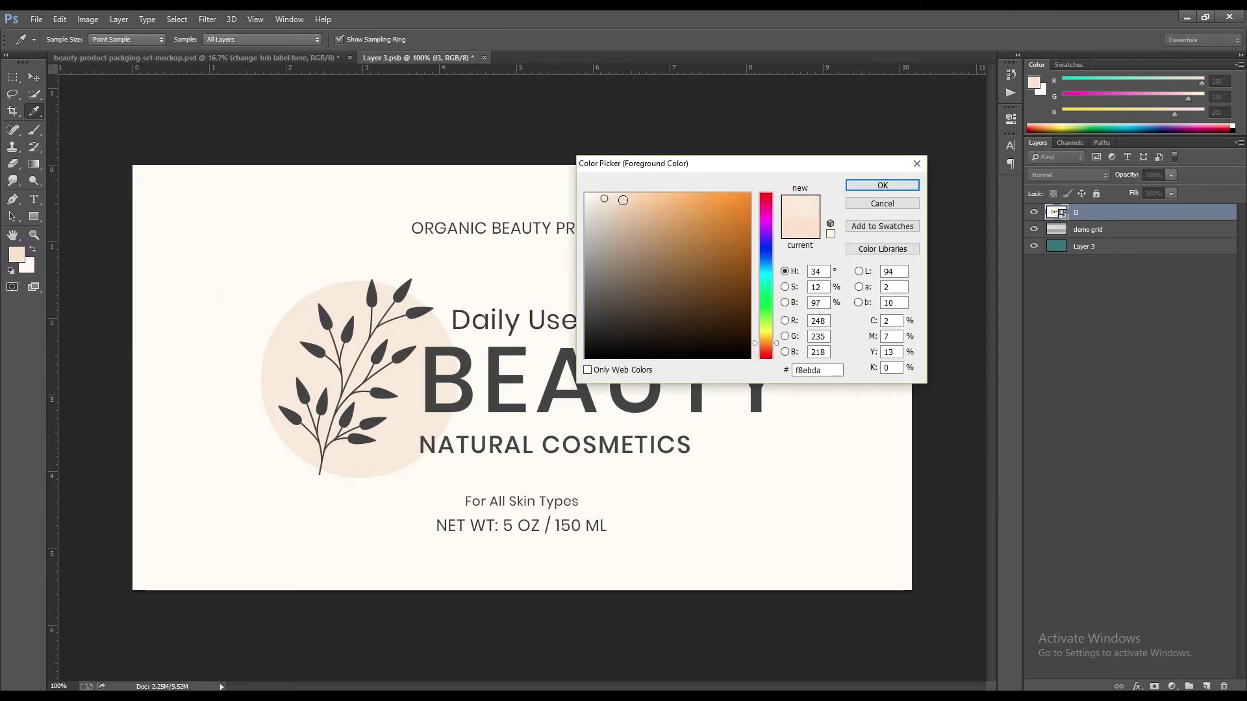
{"action": "left_click", "coordinate": [635, 200]}
{"action": "left_click", "coordinate": [859, 182]}
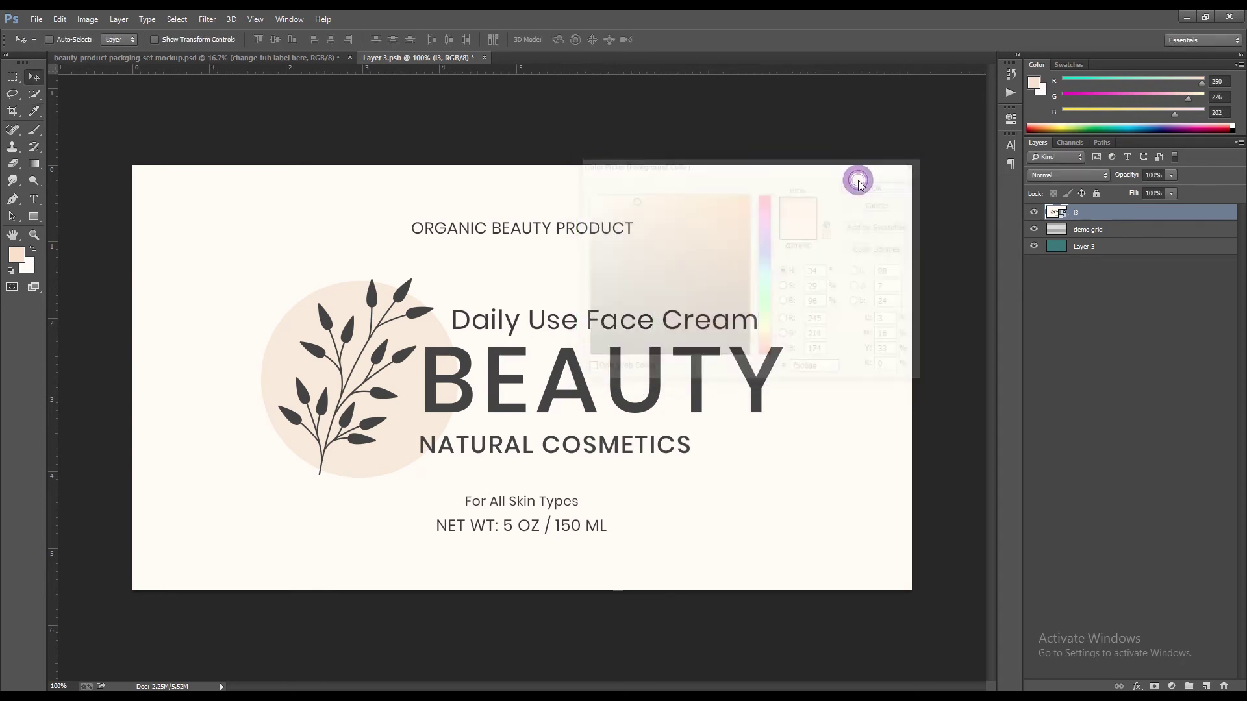
Save and close the tub label file, and recolor the tub cap with the foreground beige f5d6ae
{"action": "left_click", "coordinate": [484, 58]}
{"action": "left_click", "coordinate": [575, 269]}
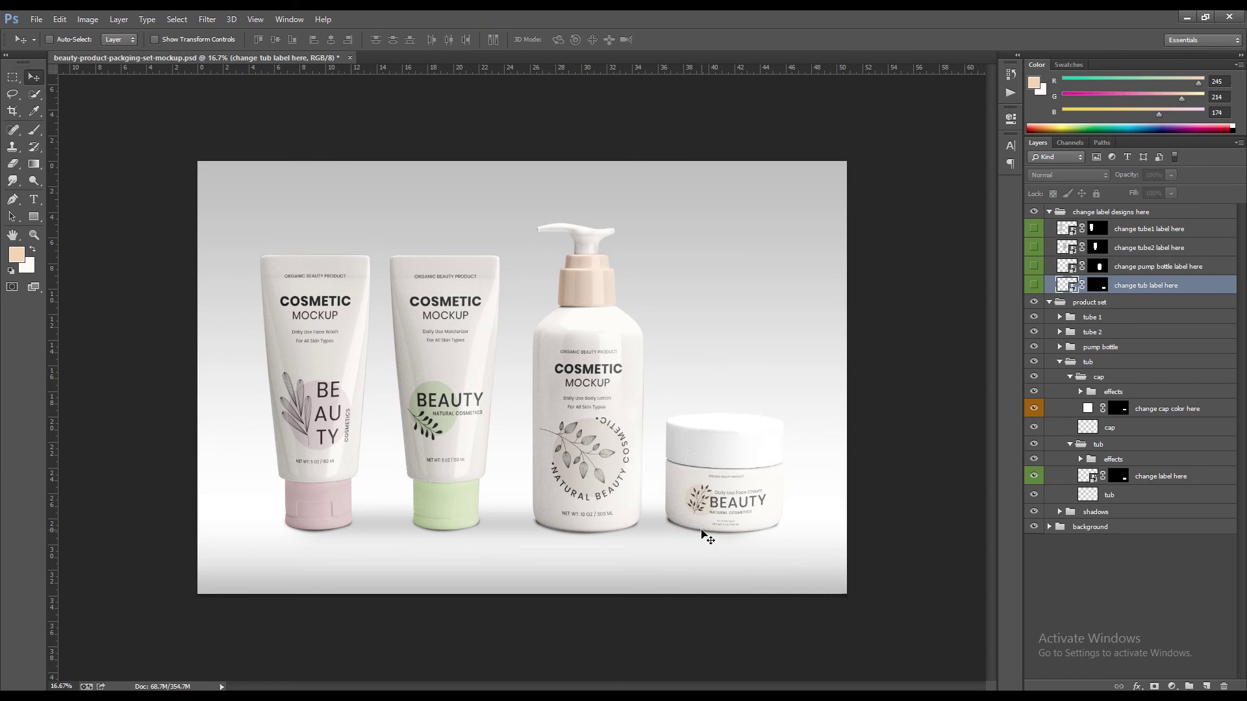
{"action": "double_click", "coordinate": [1091, 409]}
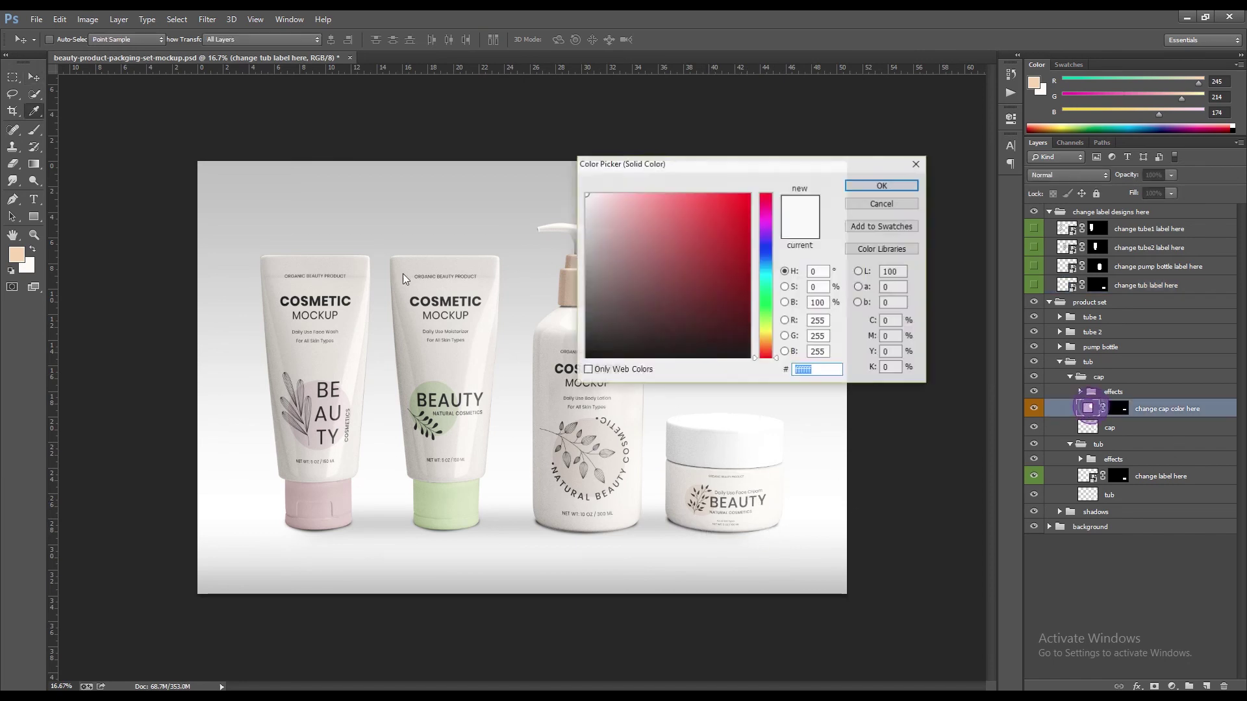
{"action": "left_click", "coordinate": [16, 253]}
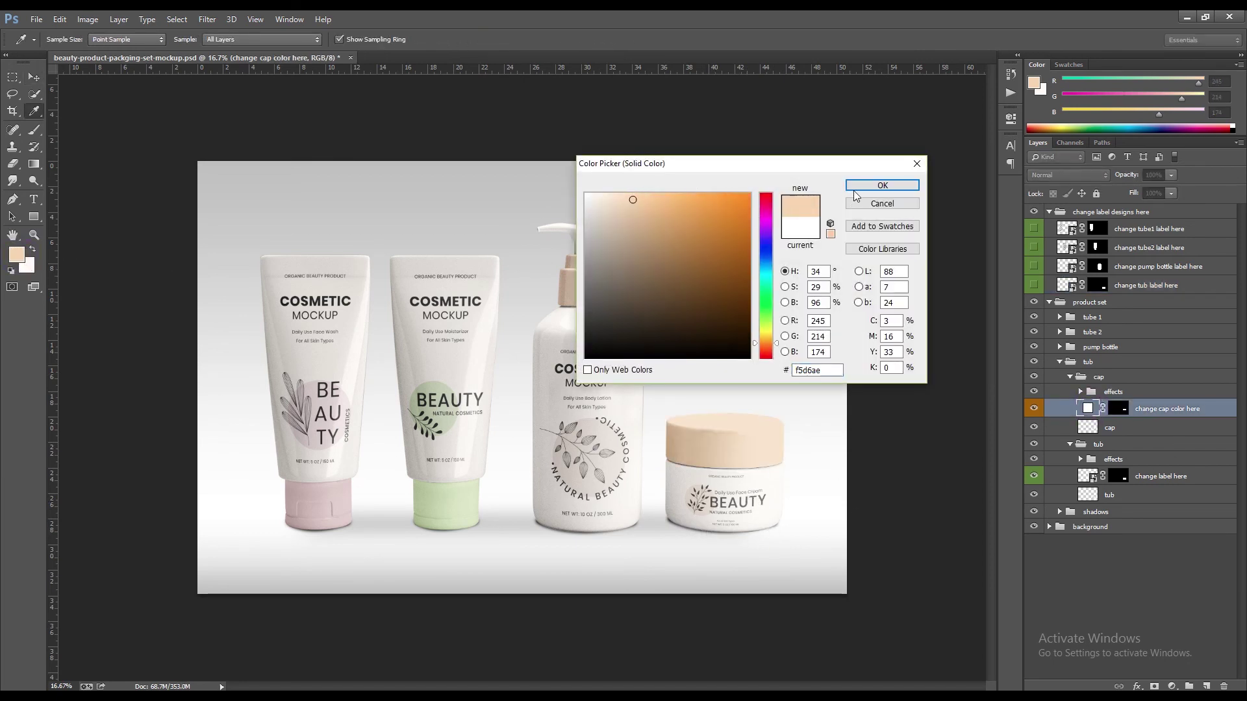
{"action": "left_click", "coordinate": [855, 195]}
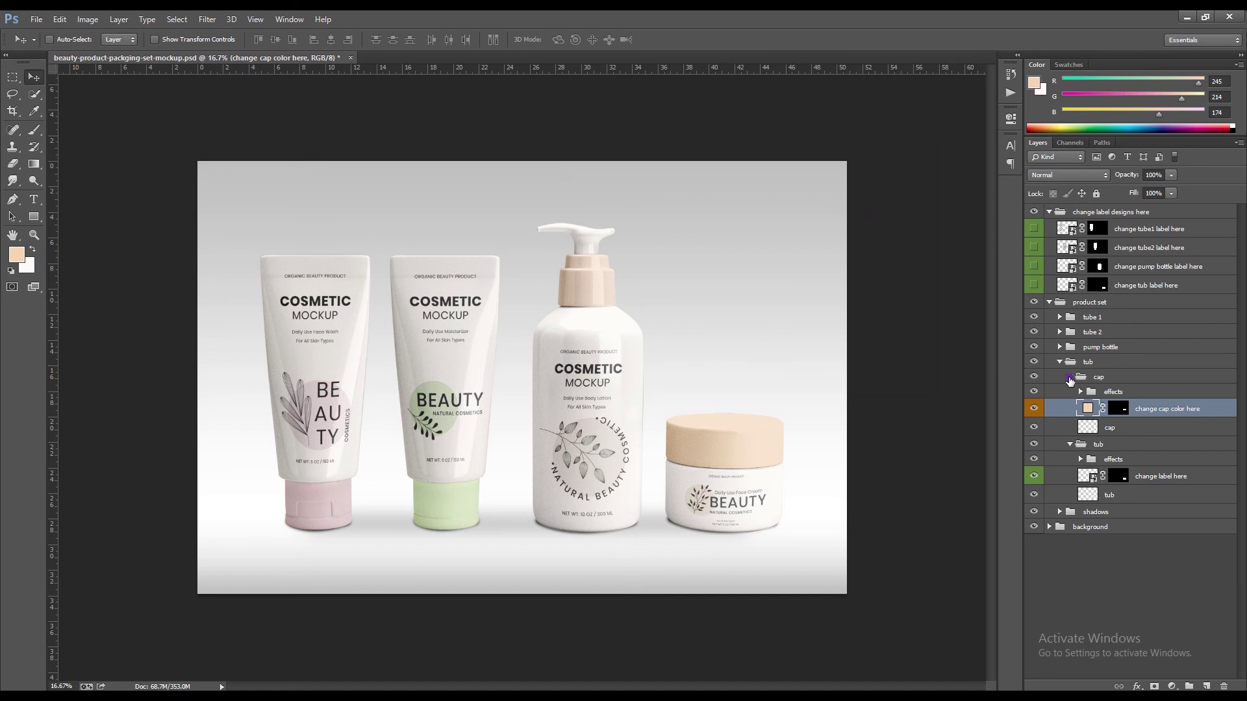
Collapse the tub, product set and label design groups, deselect all layers, and save the mockup file
{"action": "left_click", "coordinate": [1070, 379]}
{"action": "left_click", "coordinate": [1070, 392]}
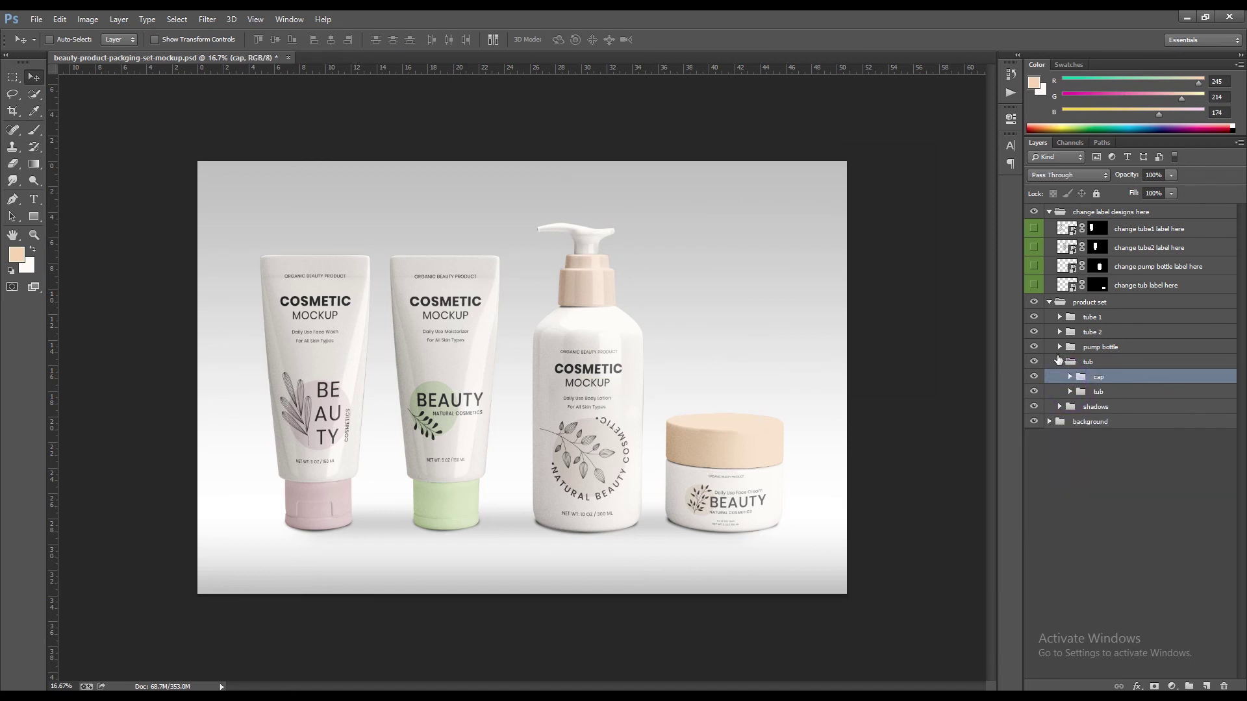
{"action": "left_click", "coordinate": [1060, 362]}
{"action": "left_click", "coordinate": [1049, 302]}
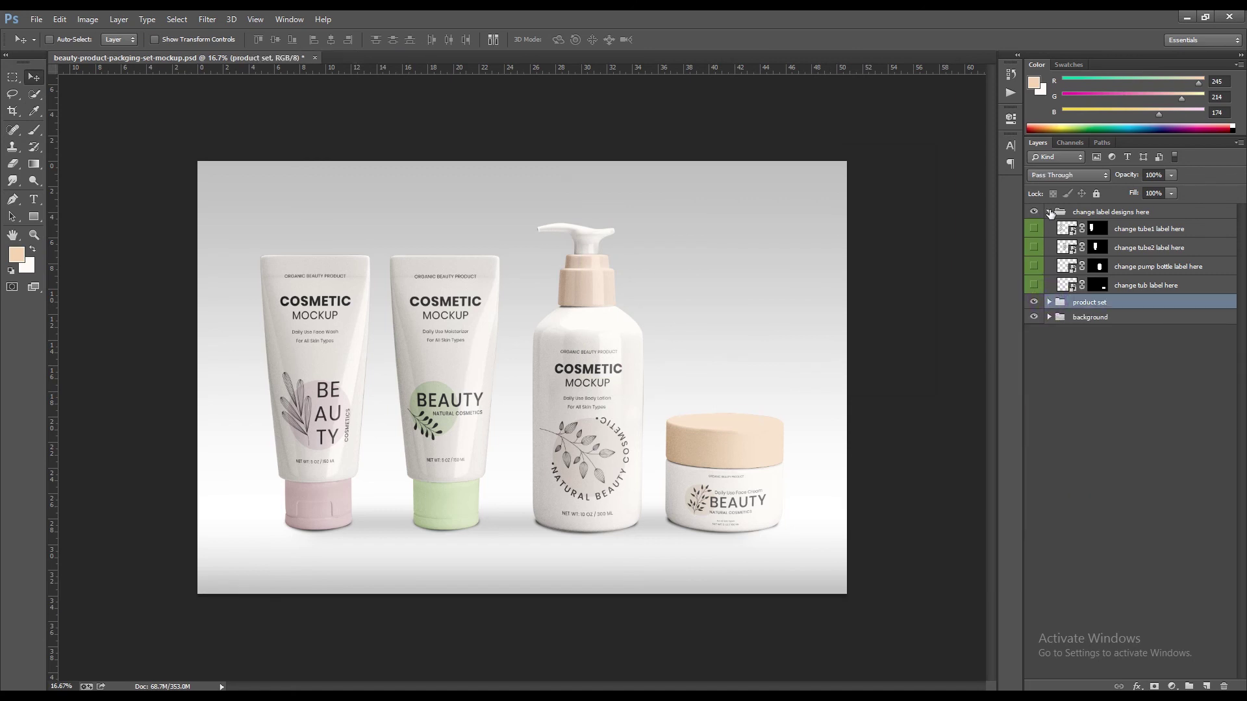
{"action": "left_click", "coordinate": [1050, 212]}
{"action": "left_click", "coordinate": [1094, 348]}
{"action": "left_click", "coordinate": [35, 20]}
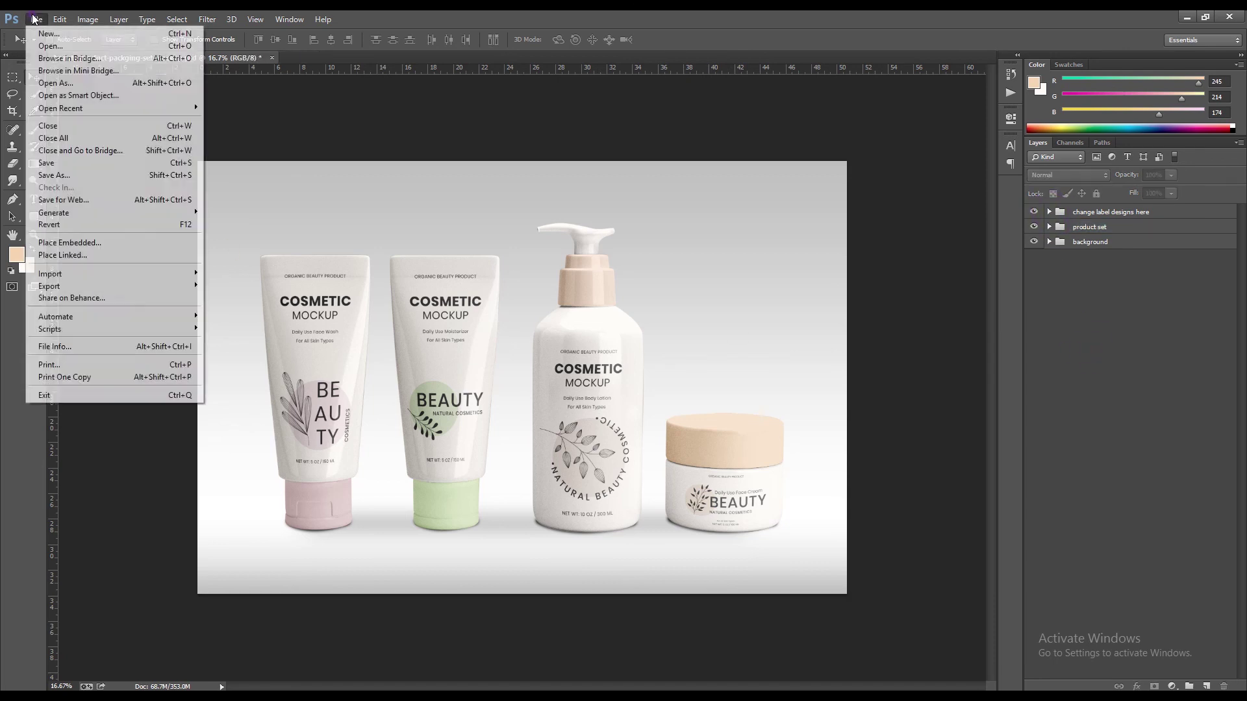
{"action": "left_click", "coordinate": [46, 163]}
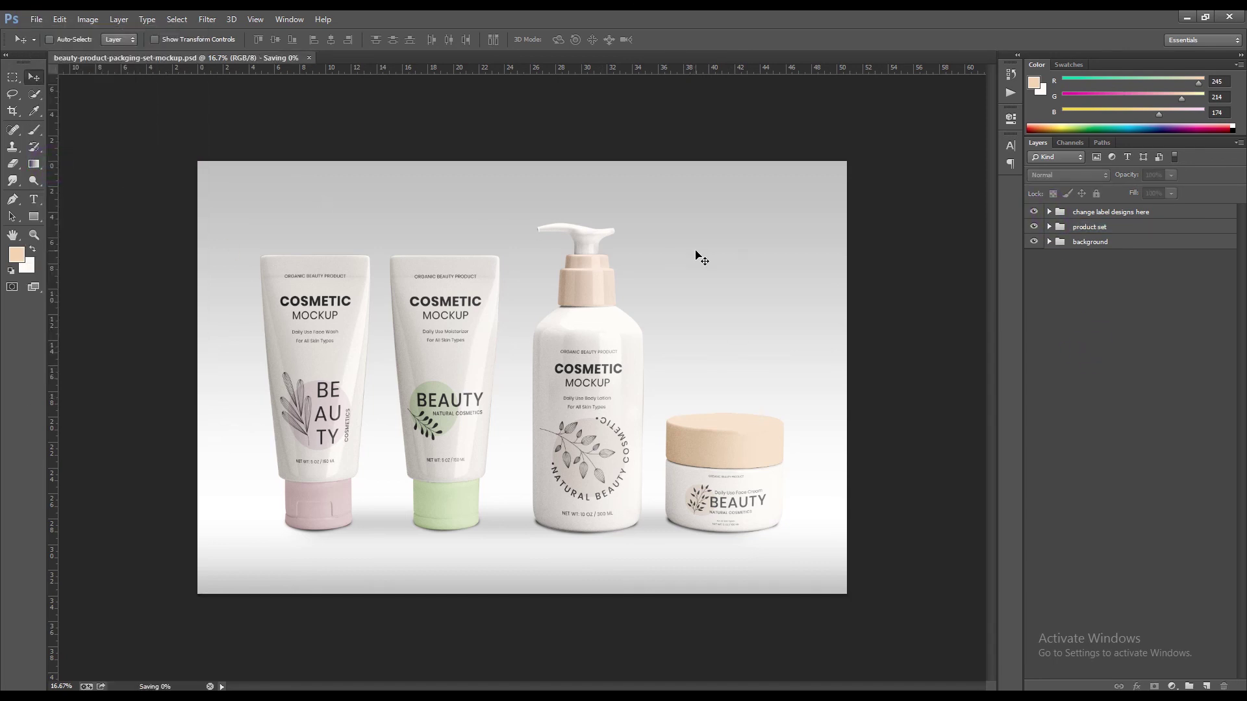